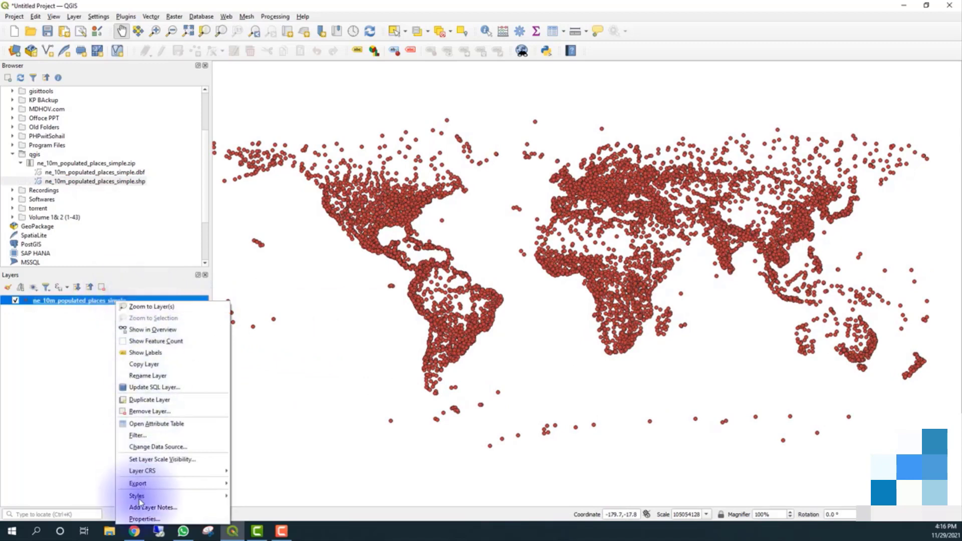
Step: Style the ne_10m_populated_places_simple layer with the dot red marker symbol
{"action": "left_click", "coordinate": [141, 520]}
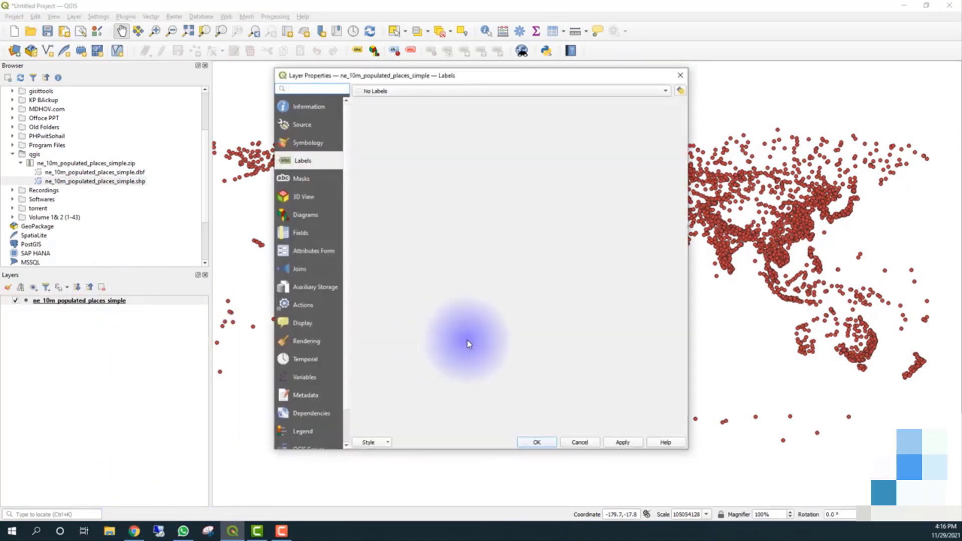
{"action": "left_click", "coordinate": [308, 145]}
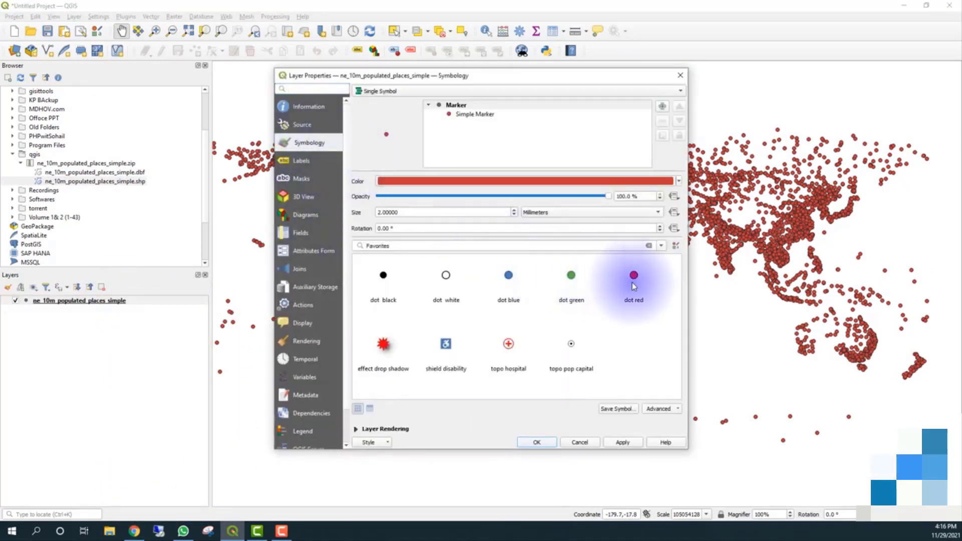
{"action": "left_click", "coordinate": [536, 442]}
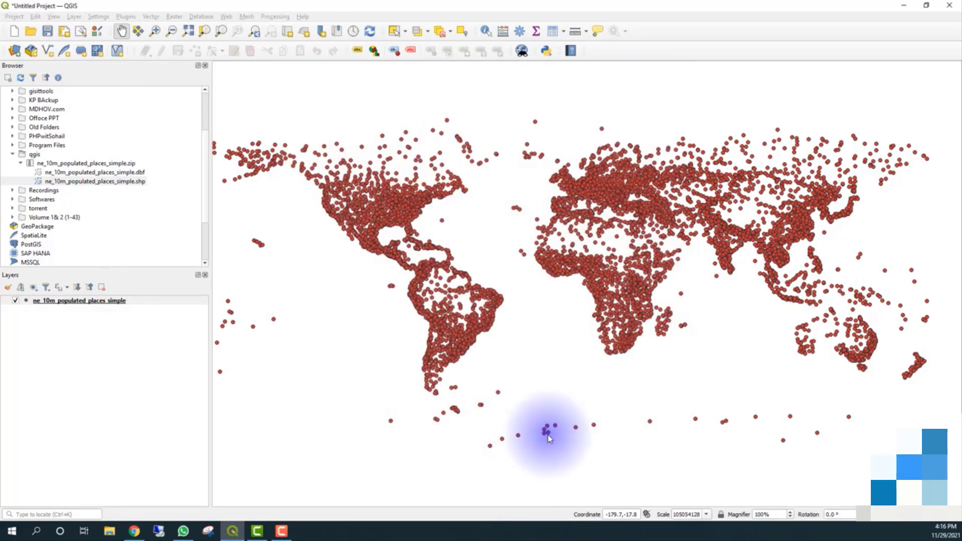
{"action": "left_click_drag", "start_coordinate": [624, 246], "coordinate": [641, 296]}
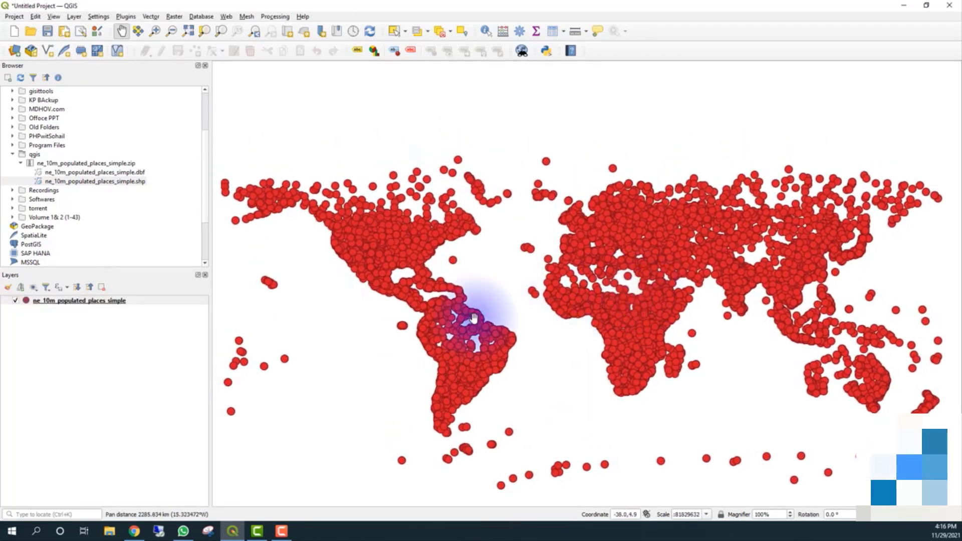
{"action": "left_click", "coordinate": [30, 52]}
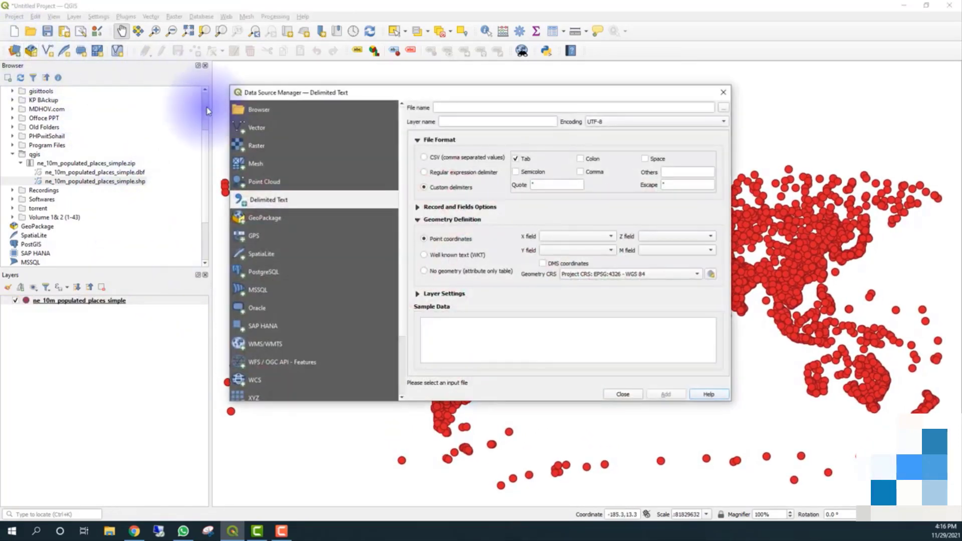
{"action": "left_click", "coordinate": [253, 109]}
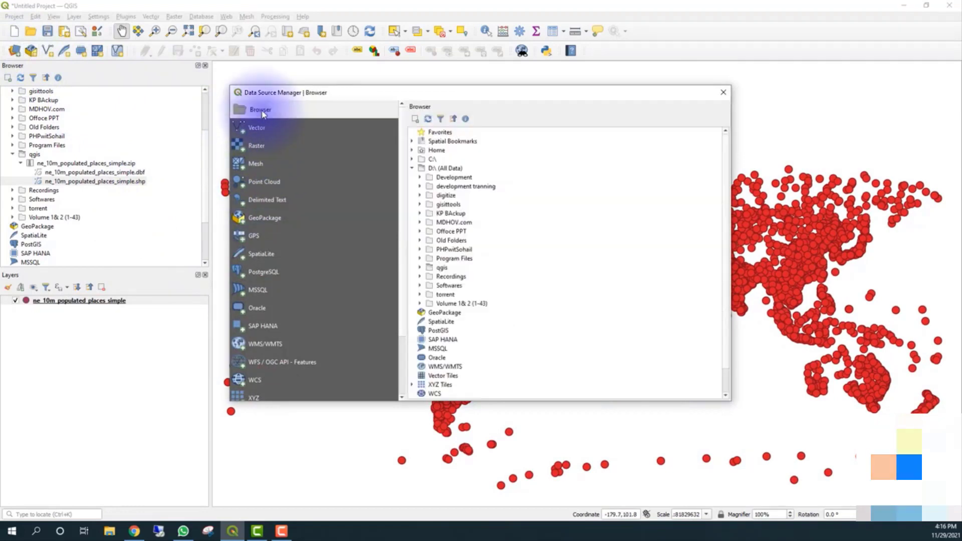
{"action": "left_click", "coordinate": [269, 200]}
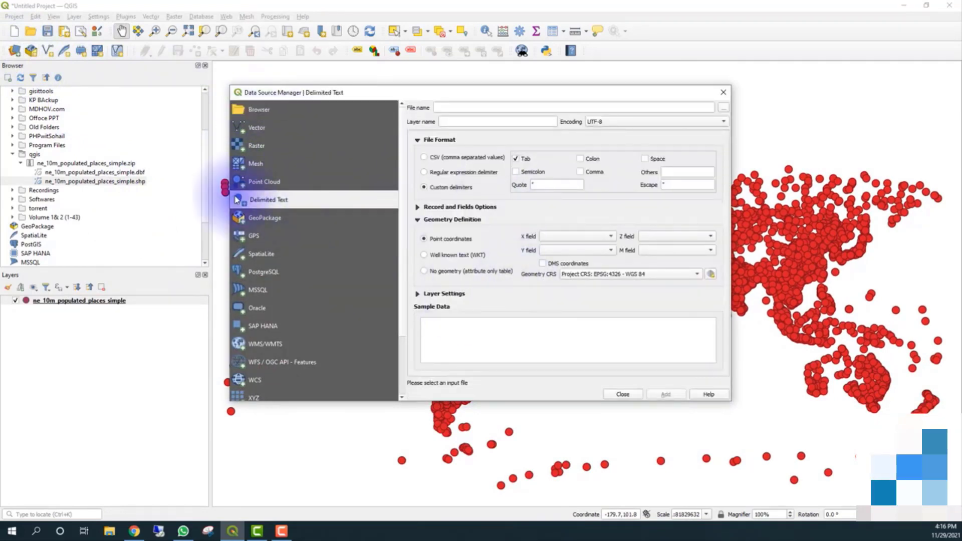
{"action": "left_click", "coordinate": [723, 92]}
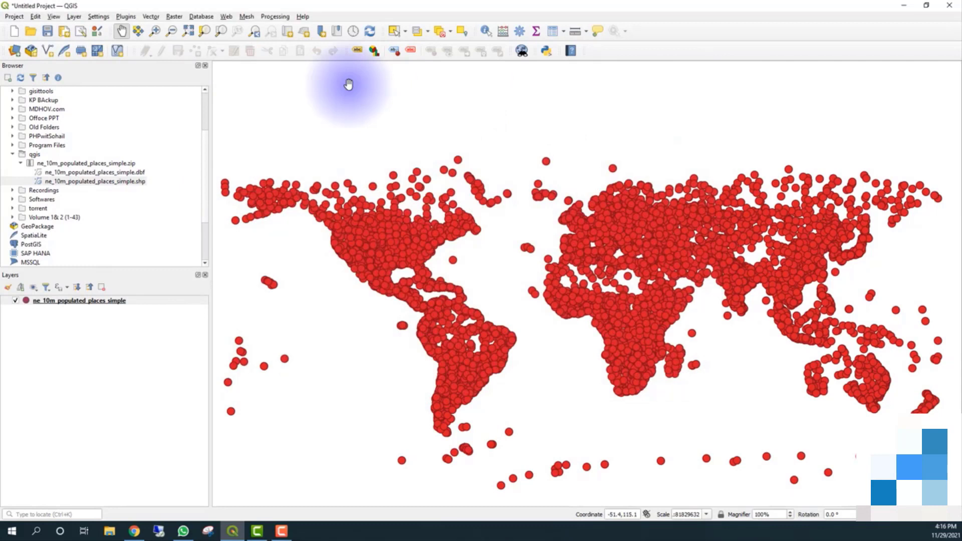
Step: Start adding a delimited text layer and choose signif.txt from the qgis folder as its source file
{"action": "left_click", "coordinate": [73, 17]}
{"action": "mouse_move", "coordinate": [157, 49]}
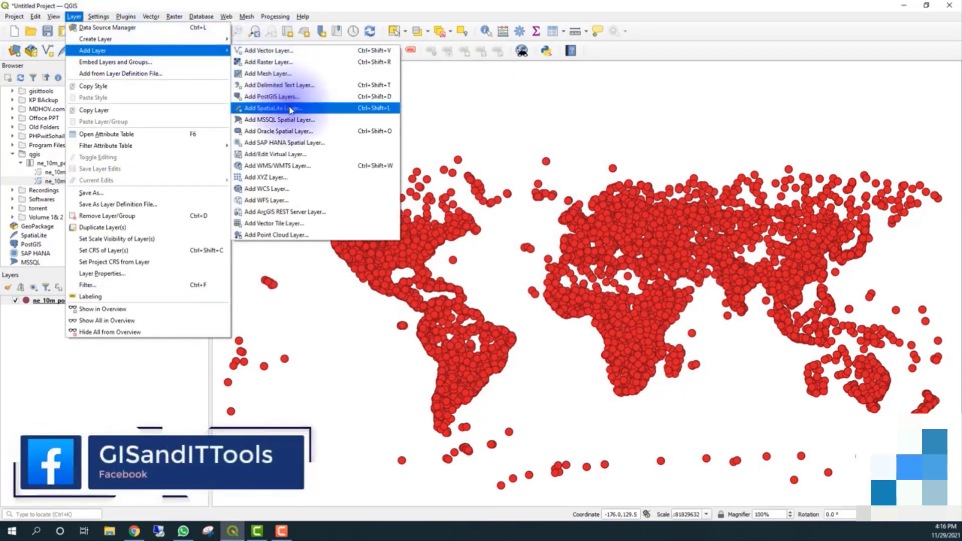
{"action": "left_click", "coordinate": [301, 85]}
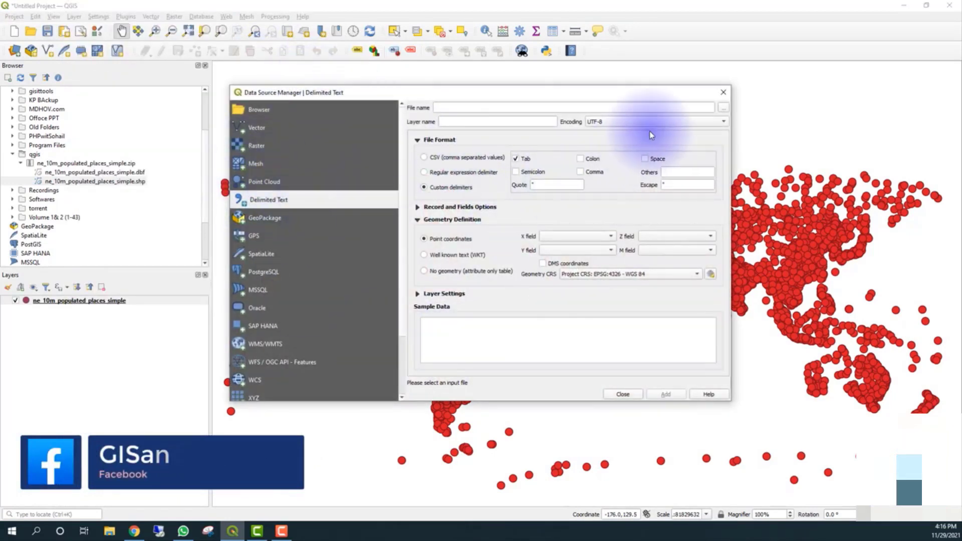
{"action": "left_click", "coordinate": [724, 107]}
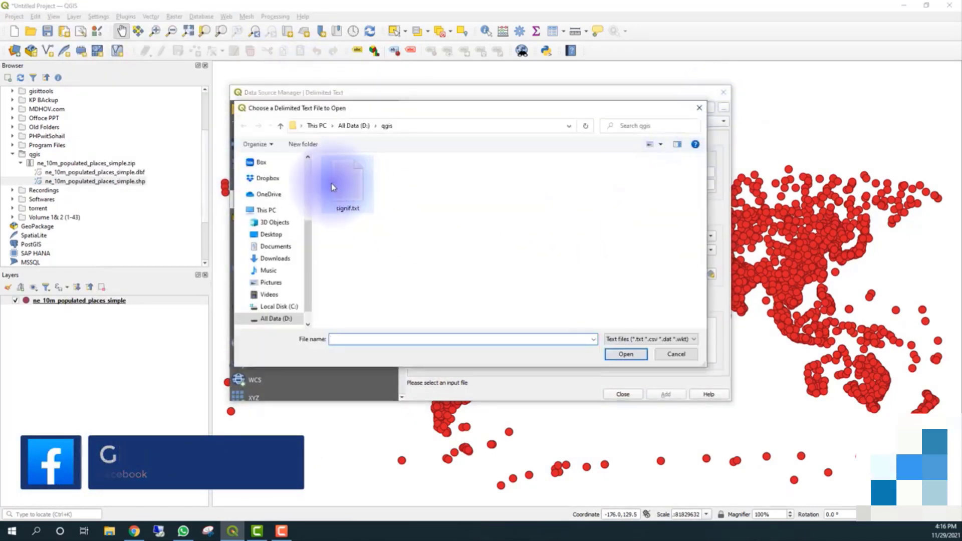
{"action": "left_click", "coordinate": [345, 184]}
{"action": "double_click", "coordinate": [344, 184]}
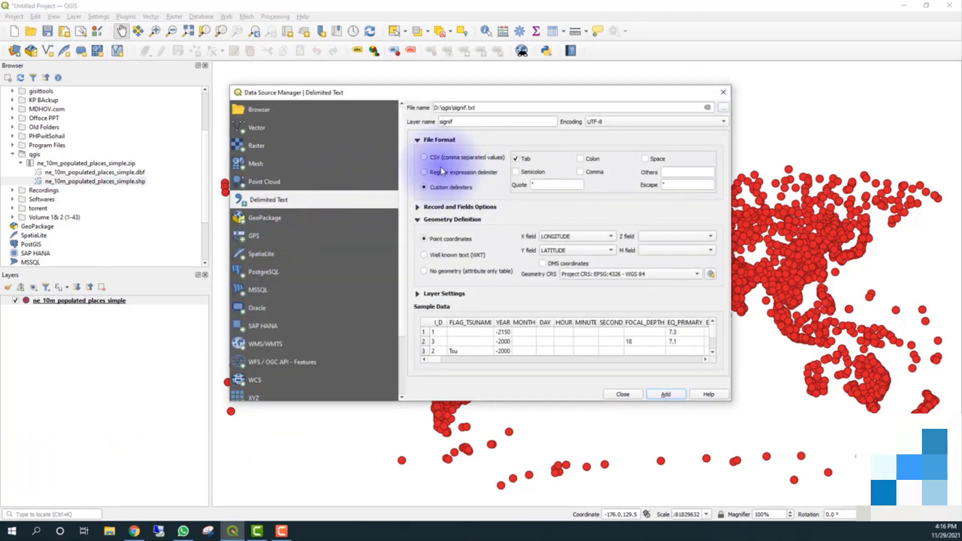
Step: Set the file format to custom delimiters with Tab, and add the signif point layer to the project
{"action": "left_click", "coordinate": [424, 158]}
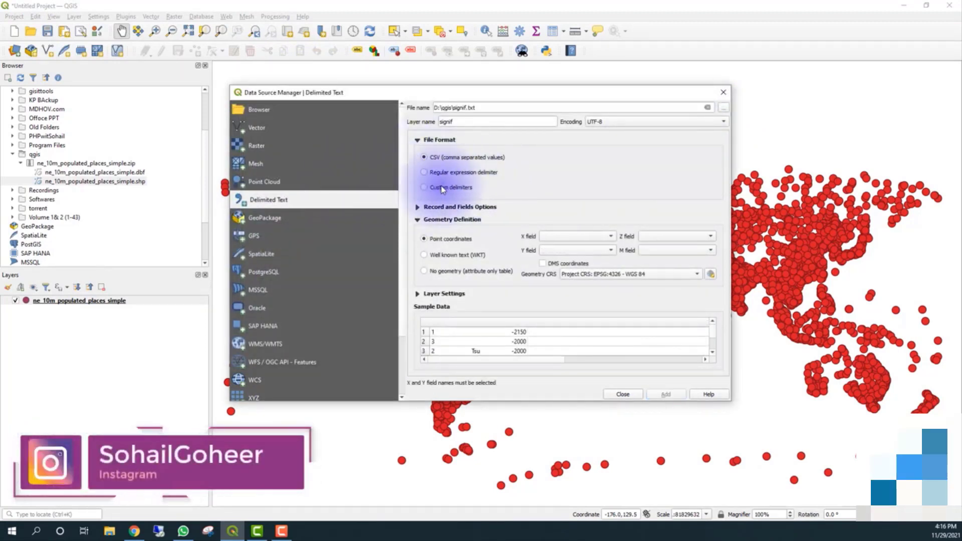
{"action": "left_click", "coordinate": [426, 187]}
{"action": "left_click", "coordinate": [517, 159]}
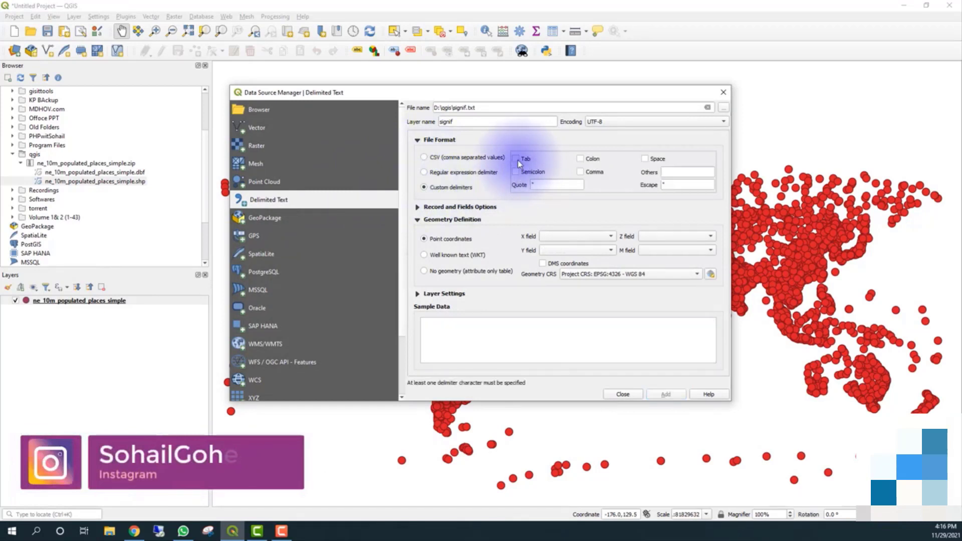
{"action": "left_click", "coordinate": [517, 161]}
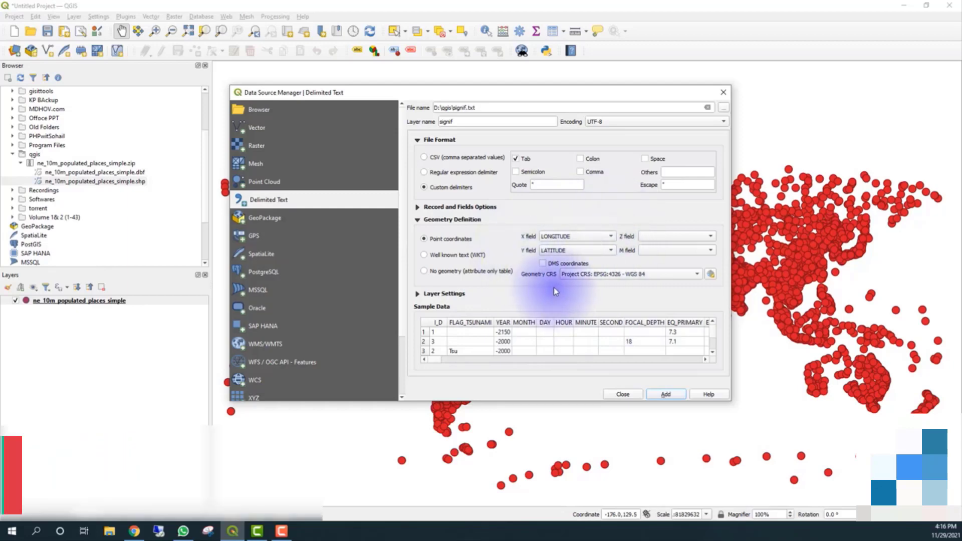
{"action": "left_click", "coordinate": [658, 395]}
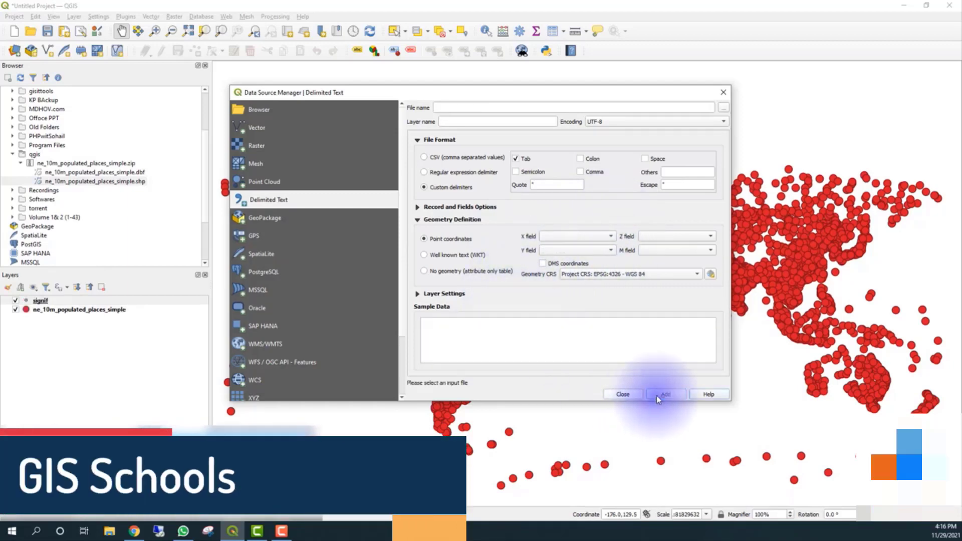
{"action": "left_click", "coordinate": [636, 395]}
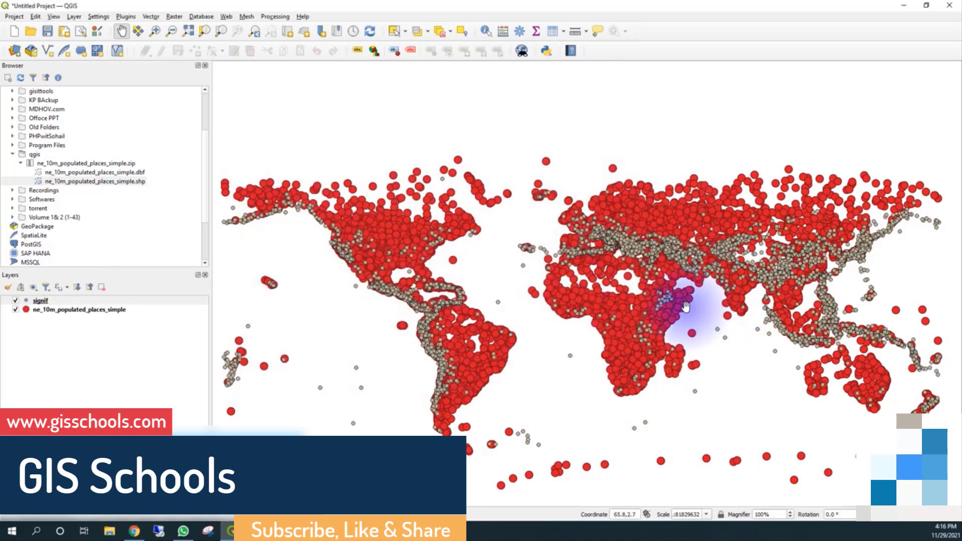
Step: Style the signif layer with the dot black marker symbol
{"action": "right_click", "coordinate": [40, 301]}
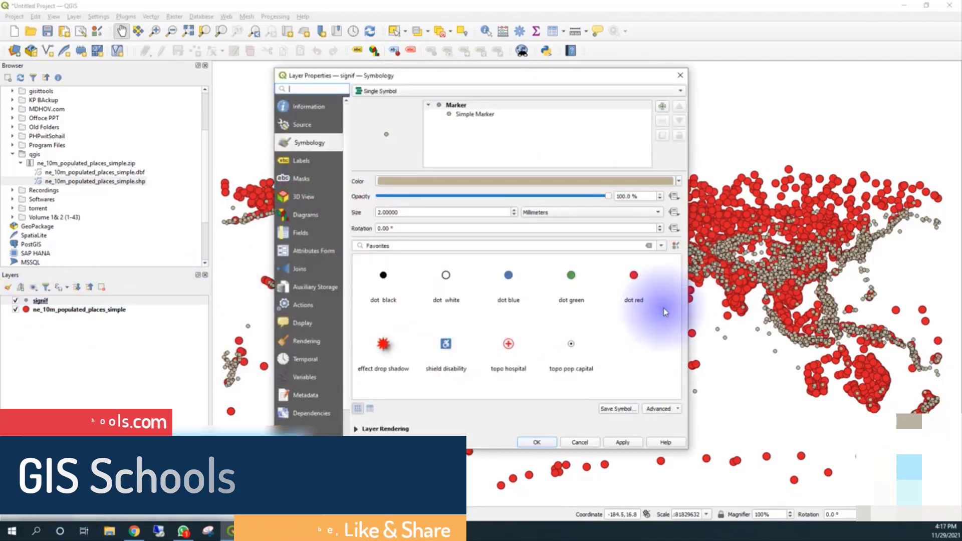
{"action": "left_click", "coordinate": [386, 277]}
{"action": "left_click", "coordinate": [536, 441]}
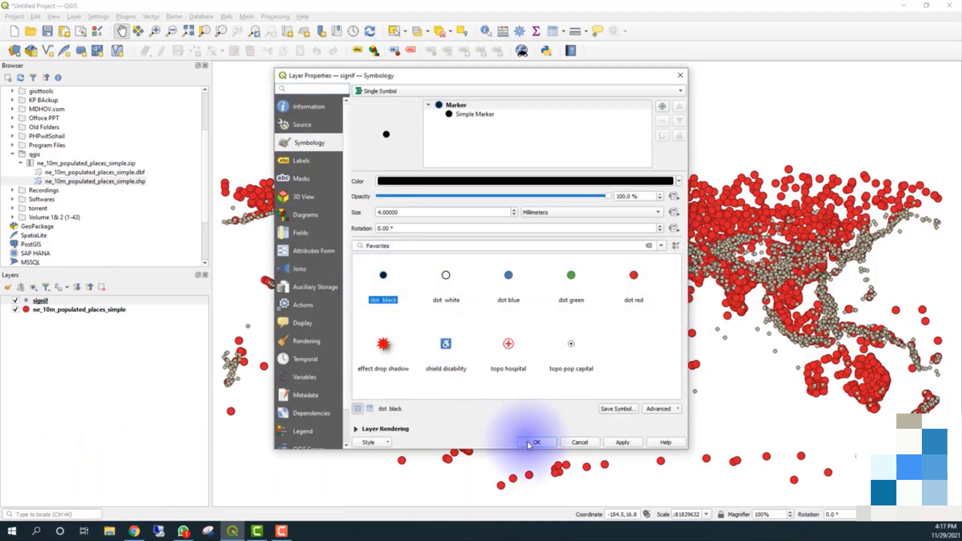
{"action": "left_click_drag", "start_coordinate": [573, 357], "coordinate": [575, 309]}
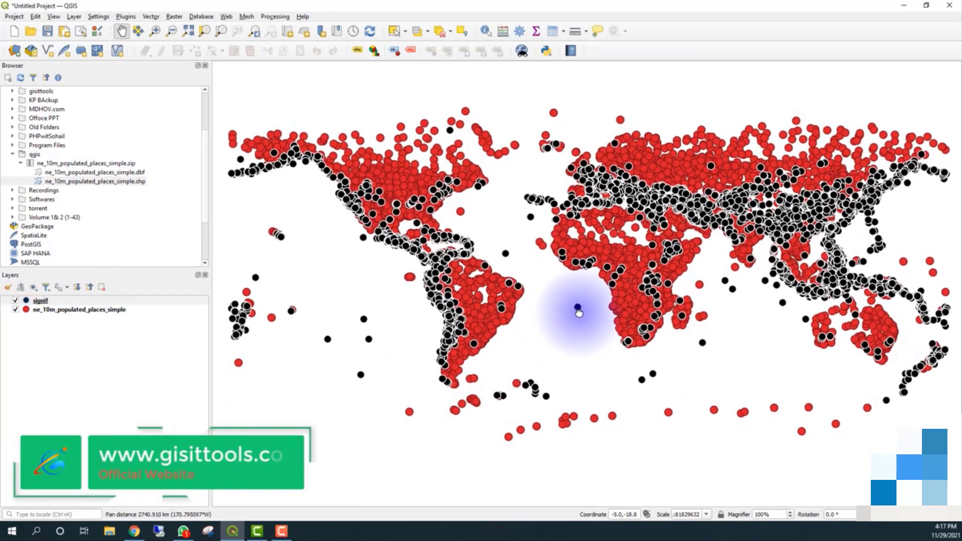
{"action": "left_click_drag", "start_coordinate": [740, 322], "coordinate": [769, 350]}
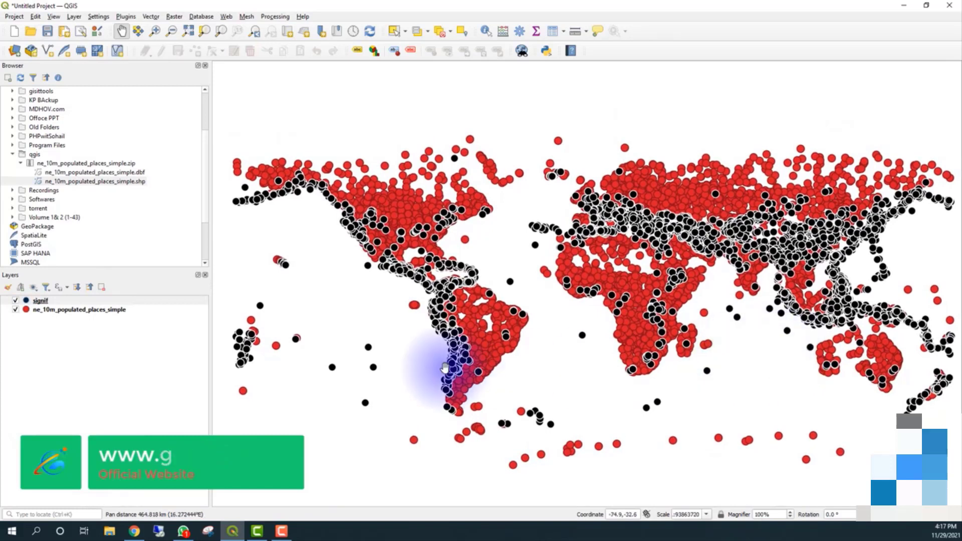
{"action": "left_click_drag", "start_coordinate": [414, 341], "coordinate": [405, 357]}
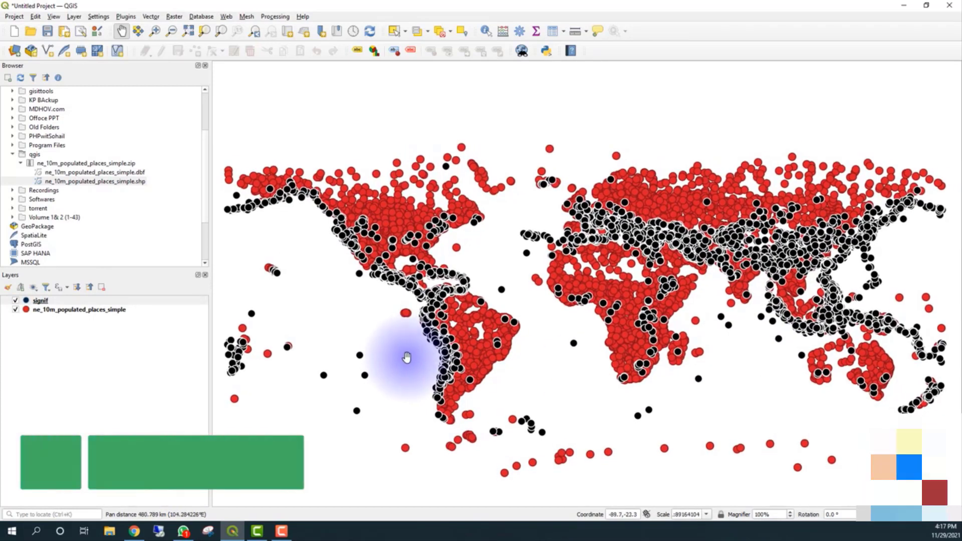
Step: Run Remove null geometries on the signif layer, also removing empty geometries and outputting to a temporary layer
{"action": "left_click", "coordinate": [281, 27]}
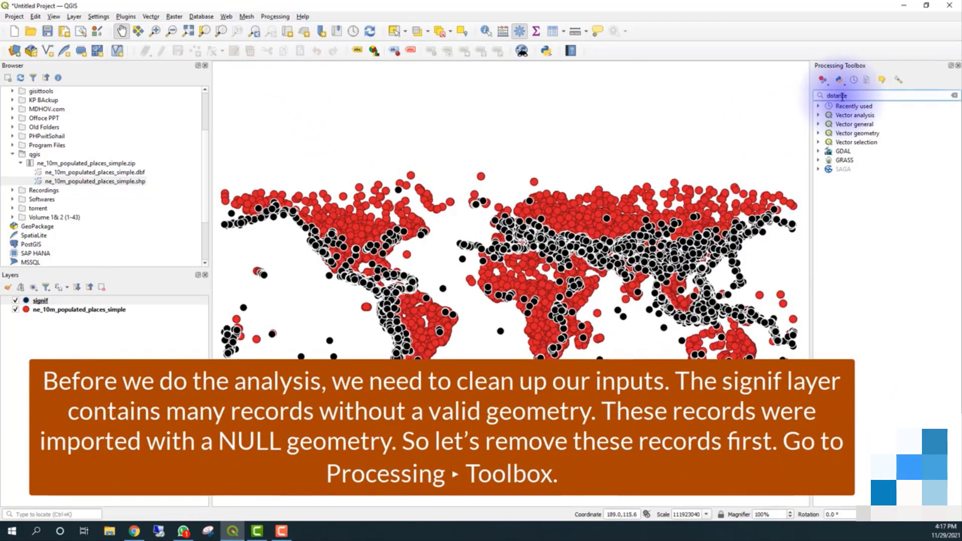
{"action": "left_click_drag", "start_coordinate": [854, 96], "coordinate": [793, 91]}
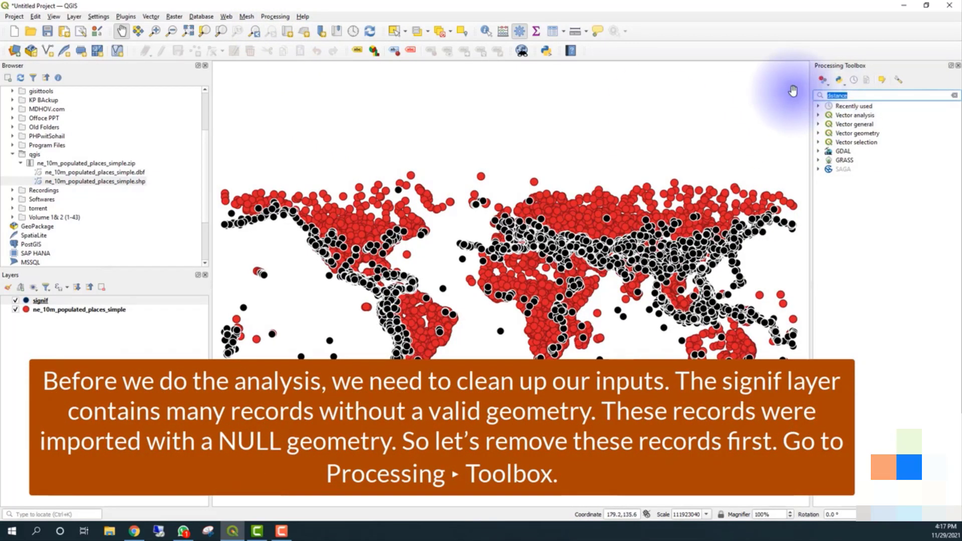
{"action": "type", "text": "nul"}
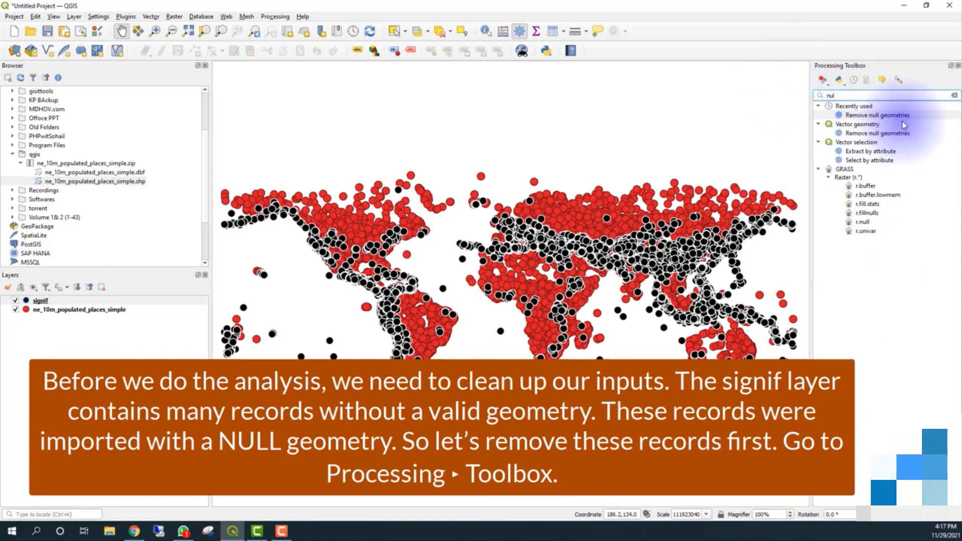
{"action": "left_click", "coordinate": [890, 116]}
{"action": "double_click", "coordinate": [890, 116]}
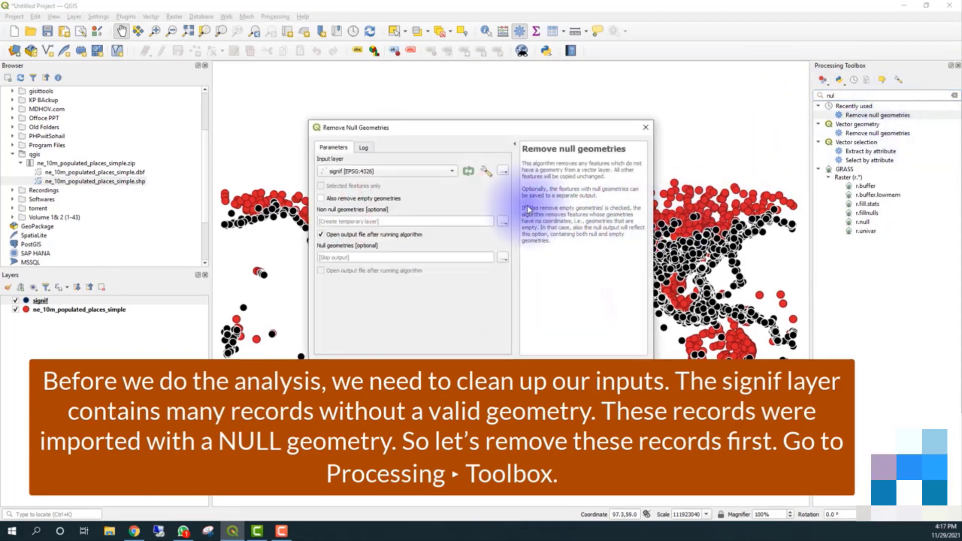
{"action": "left_click", "coordinate": [430, 172]}
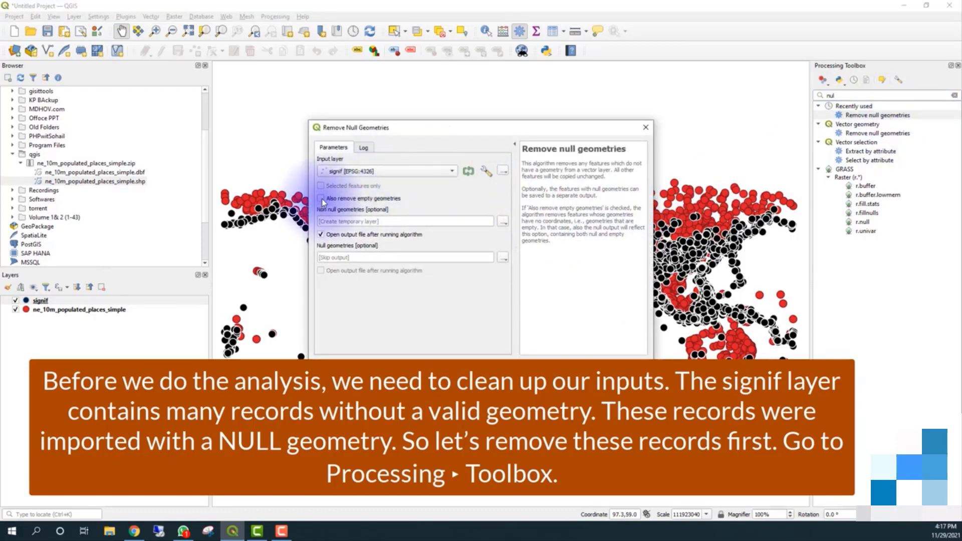
{"action": "left_click", "coordinate": [535, 387]}
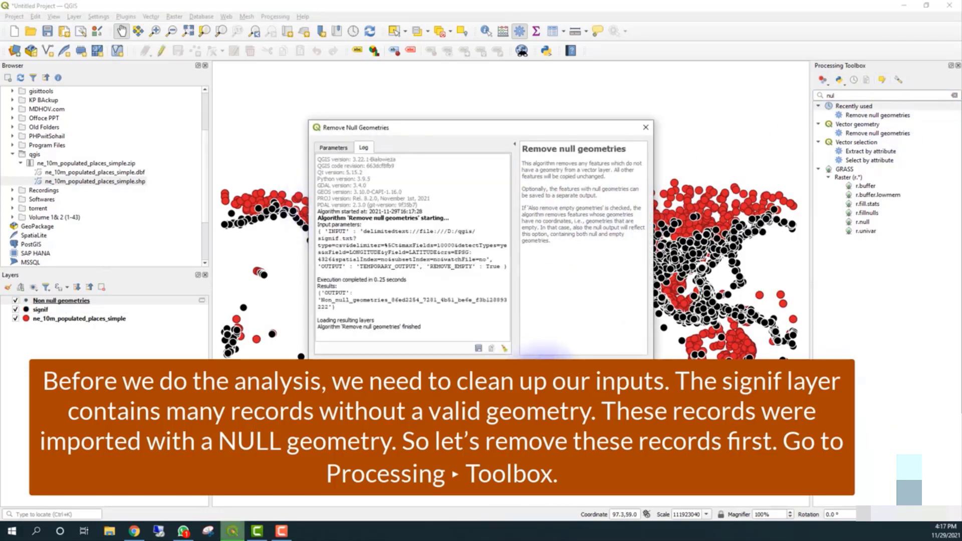
{"action": "left_click", "coordinate": [647, 127]}
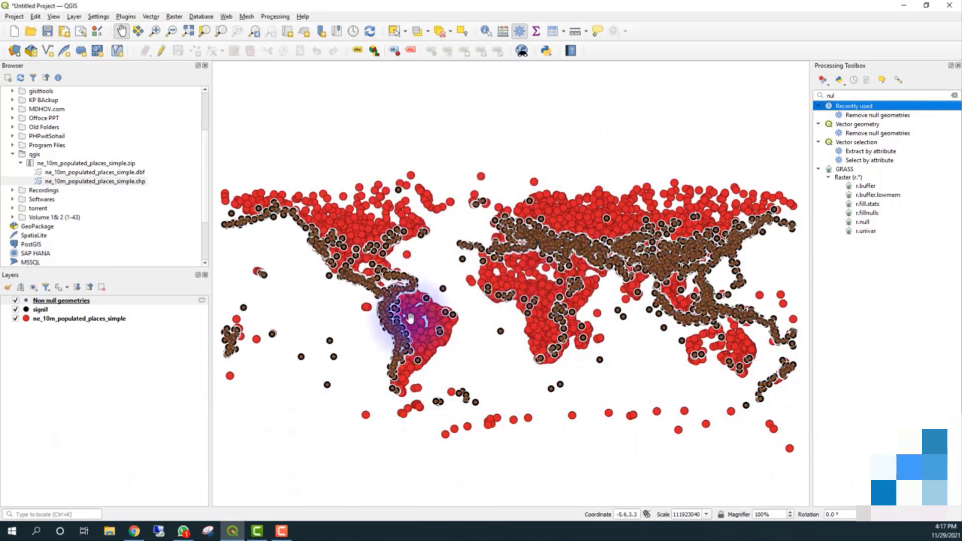
Step: Hide the original signif layer and remove it from the project
{"action": "left_click", "coordinate": [15, 310]}
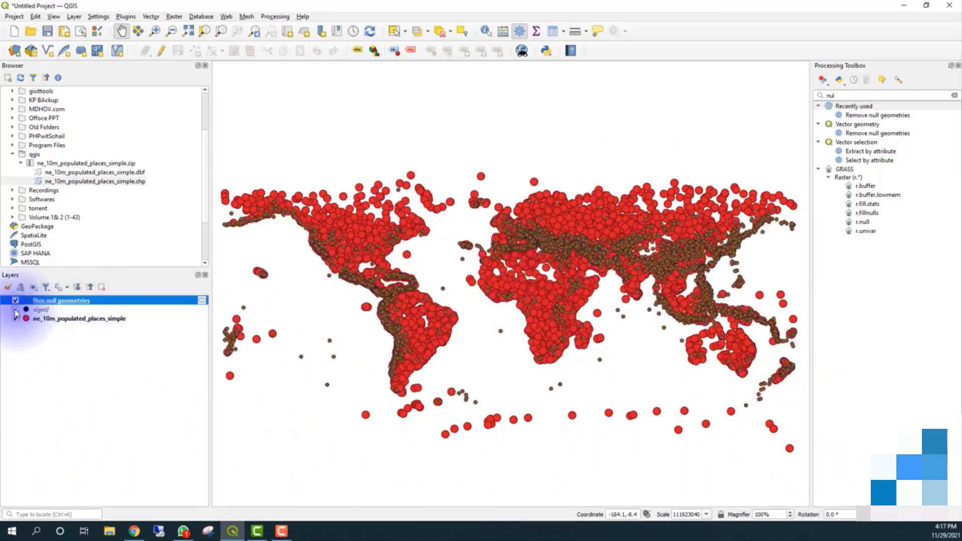
{"action": "right_click", "coordinate": [37, 309]}
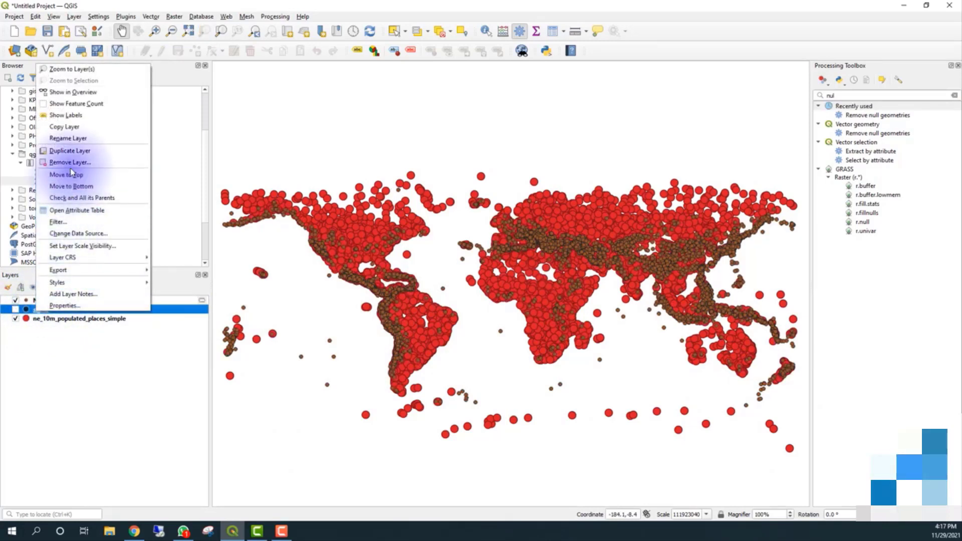
{"action": "left_click", "coordinate": [88, 165]}
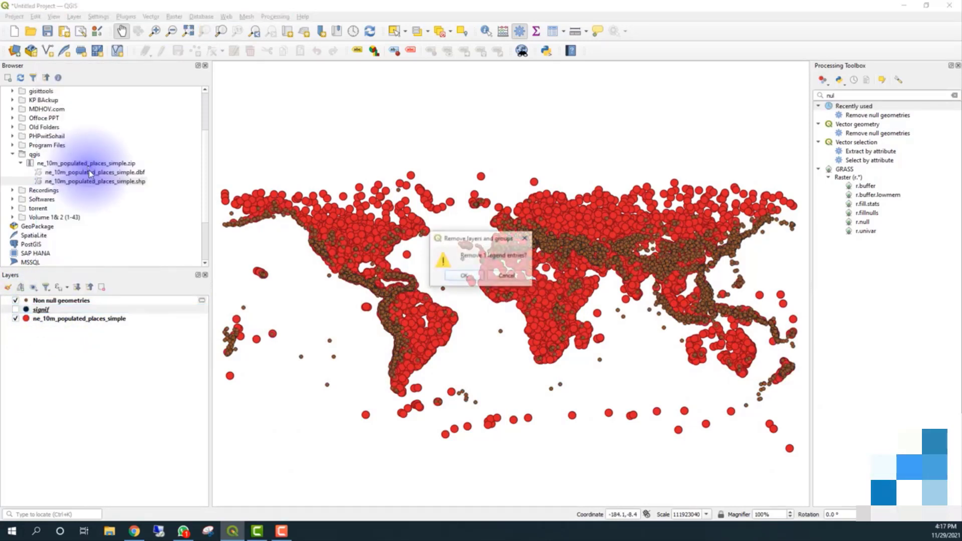
{"action": "left_click", "coordinate": [463, 279]}
Step: Style the Non null geometries layer with the dot green marker symbol
{"action": "right_click", "coordinate": [69, 301]}
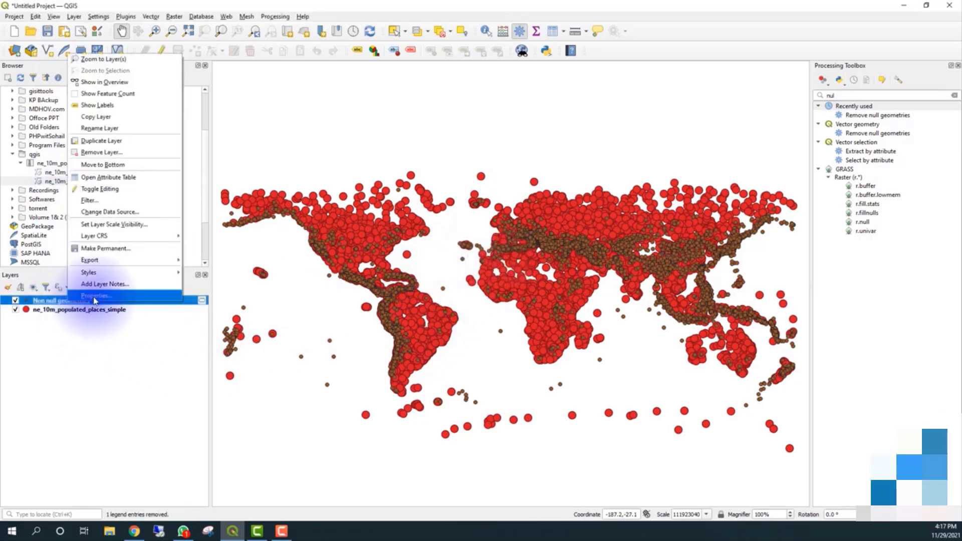
{"action": "left_click", "coordinate": [94, 296]}
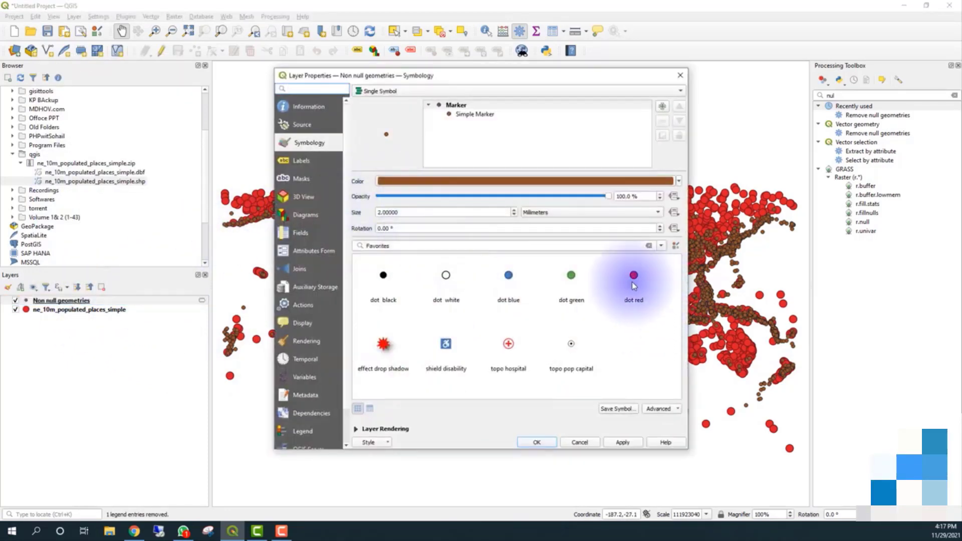
{"action": "left_click", "coordinate": [571, 275]}
{"action": "left_click", "coordinate": [536, 444]}
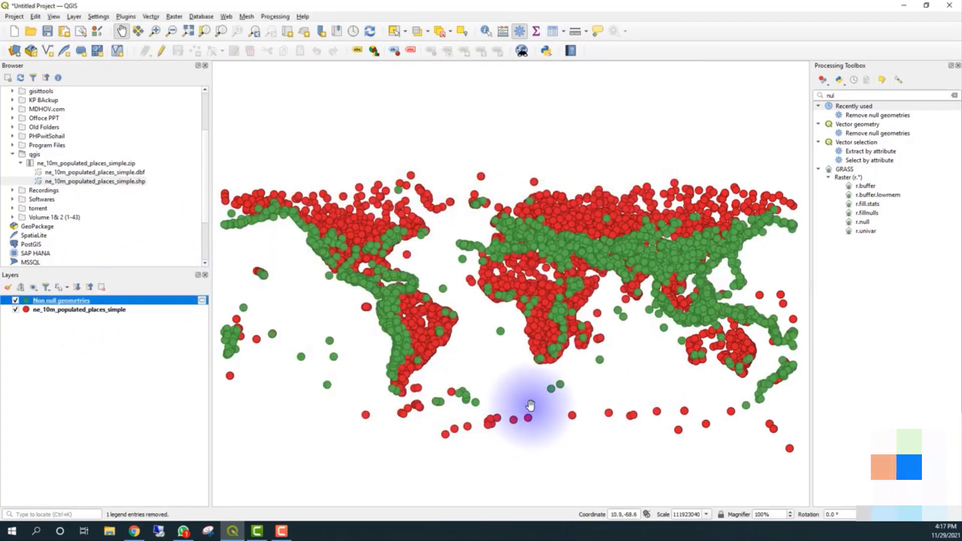
Step: Search the processing tools for "hub" and open Distance to nearest hub (line to hub)
{"action": "mouse_move", "coordinate": [524, 391]}
{"action": "left_mouse_down"}
{"action": "mouse_move", "coordinate": [534, 393]}
{"action": "mouse_move", "coordinate": [520, 402]}
{"action": "mouse_move", "coordinate": [489, 374]}
{"action": "mouse_move", "coordinate": [504, 321]}
{"action": "left_mouse_up"}
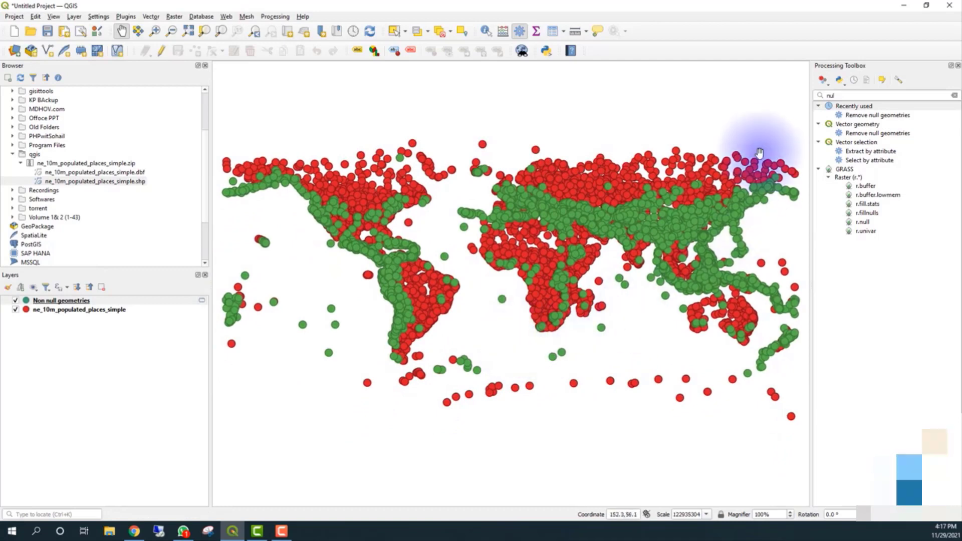
{"action": "left_click_drag", "start_coordinate": [842, 96], "coordinate": [806, 92]}
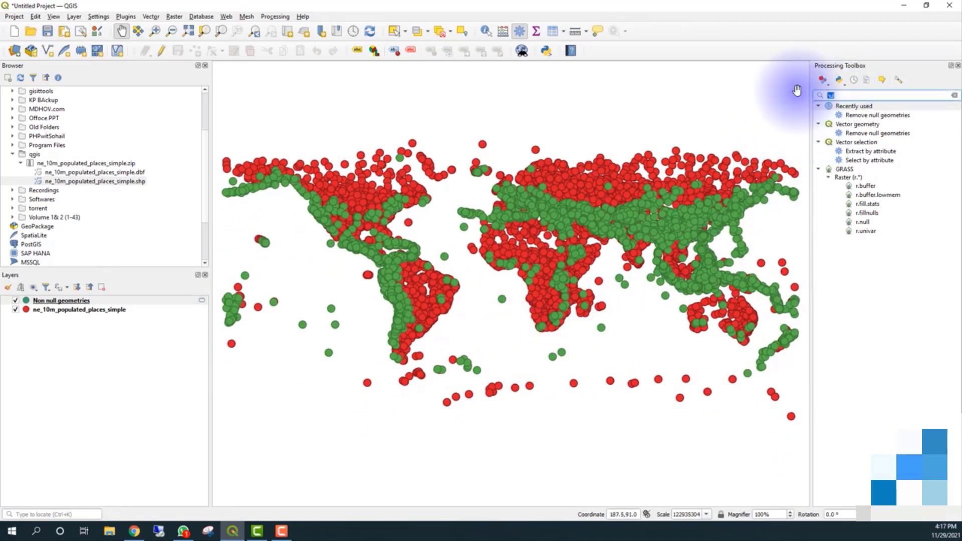
{"action": "type", "text": "hub"}
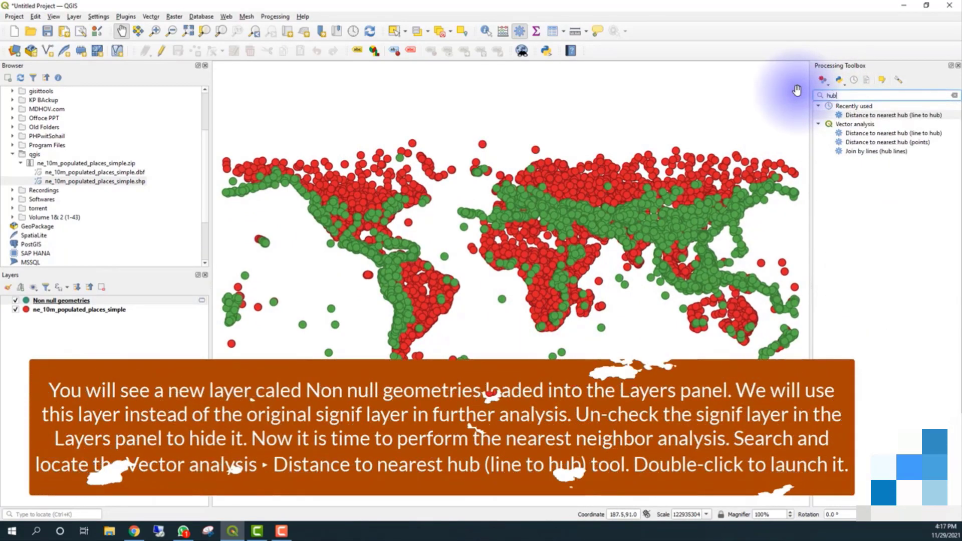
{"action": "double_click", "coordinate": [896, 115]}
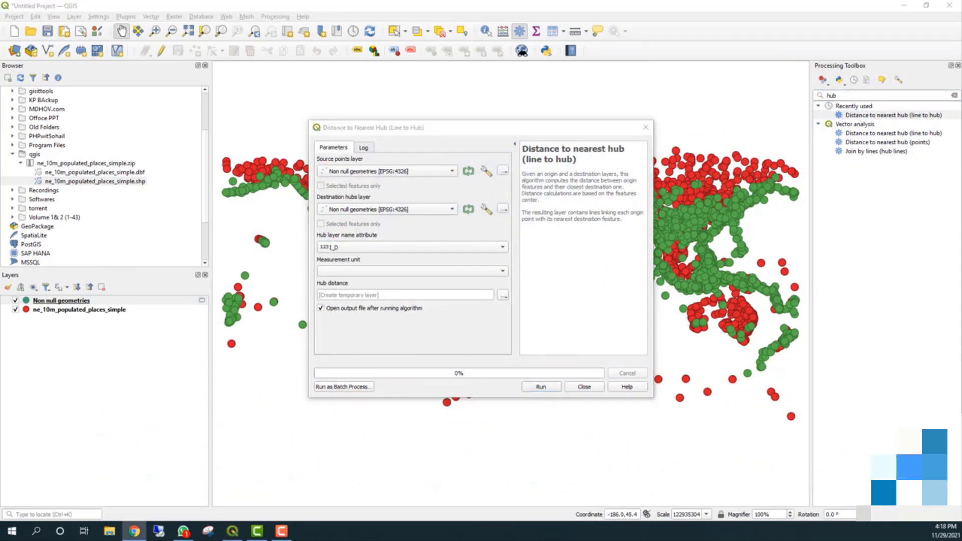
Step: Run the hub distance analysis from Non null geometries to ne_10m_populated_places_simple, using name as hub attribute, in Kilometers, to a temporary layer
{"action": "left_click", "coordinate": [380, 172]}
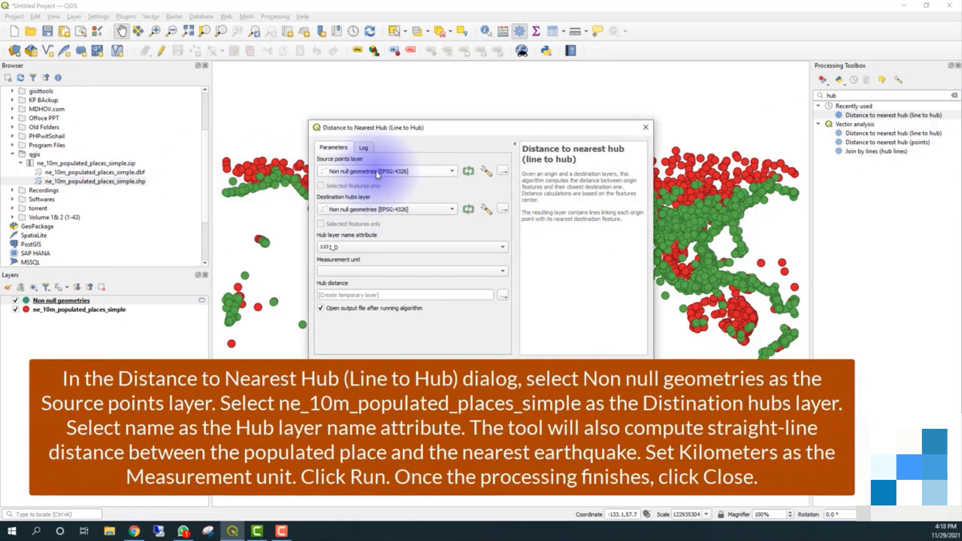
{"action": "left_click", "coordinate": [443, 209]}
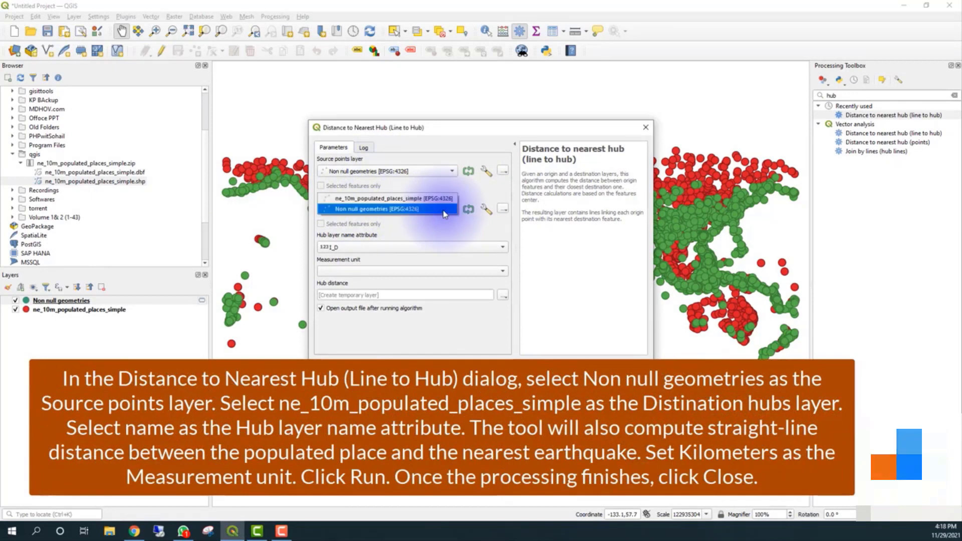
{"action": "left_click", "coordinate": [369, 247]}
{"action": "left_click", "coordinate": [342, 194]}
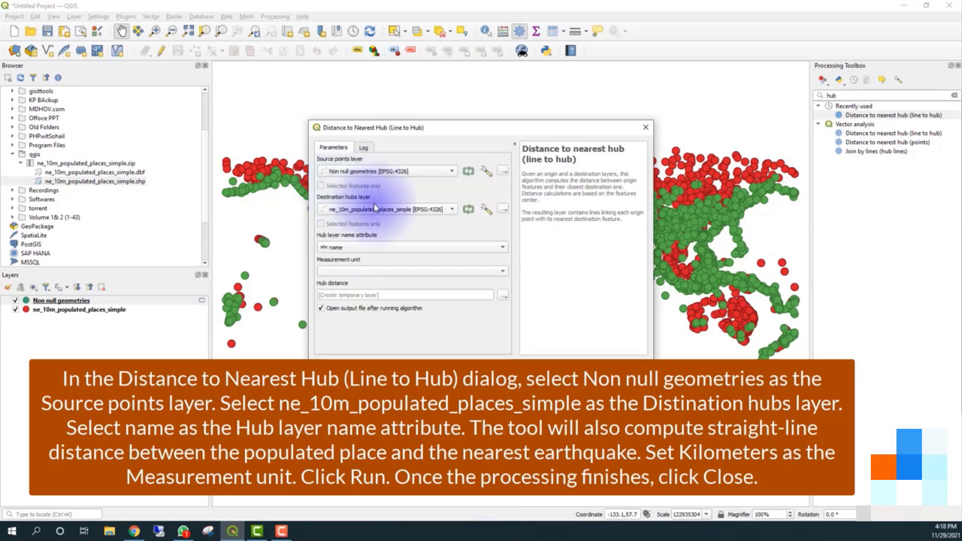
{"action": "left_click", "coordinate": [409, 270]}
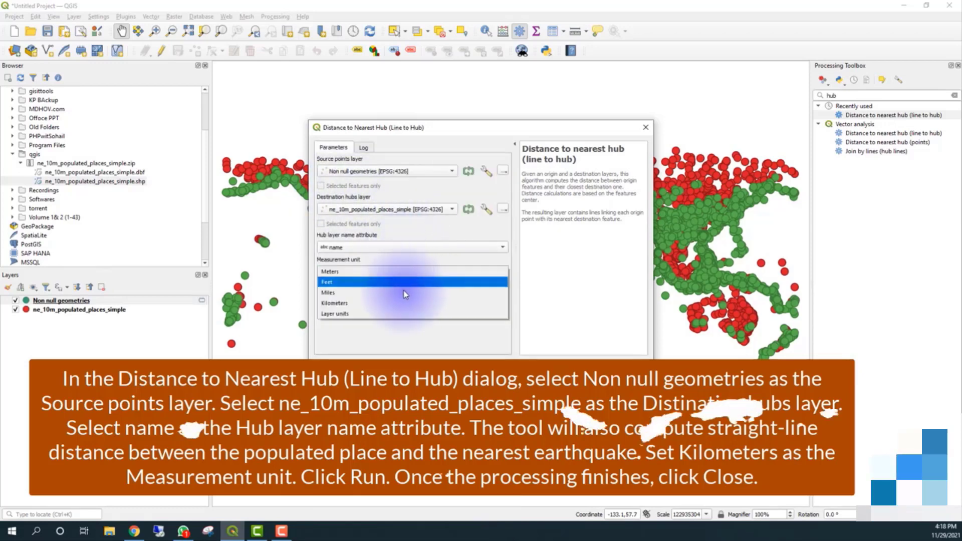
{"action": "left_click", "coordinate": [399, 304]}
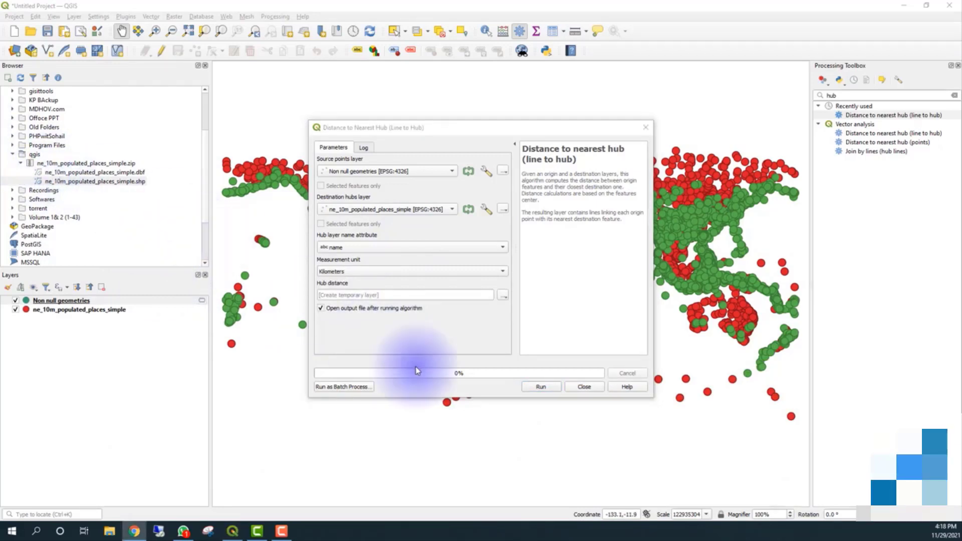
{"action": "left_click", "coordinate": [550, 387]}
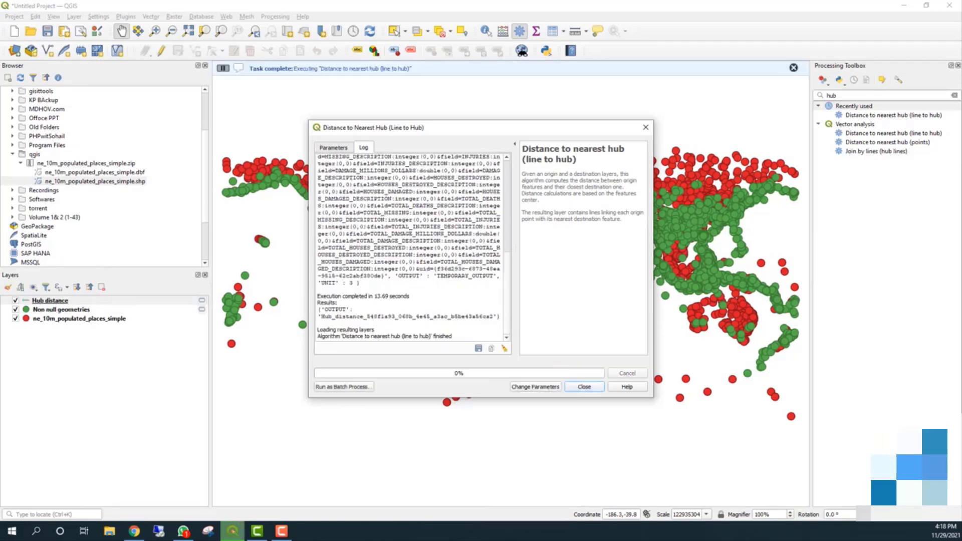
{"action": "left_click", "coordinate": [587, 387]}
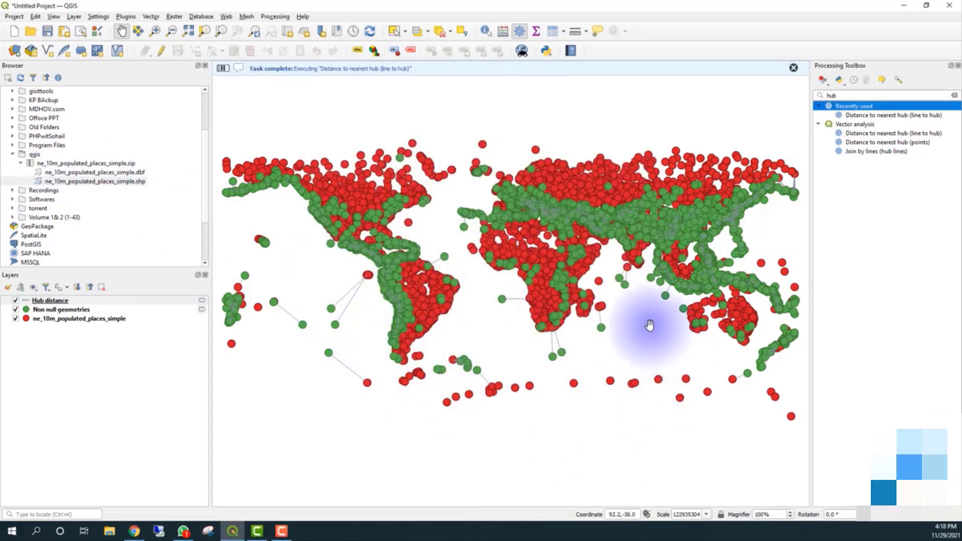
Step: Label the Non null geometries layer with single labels taken from the I_D field
{"action": "left_click", "coordinate": [155, 31]}
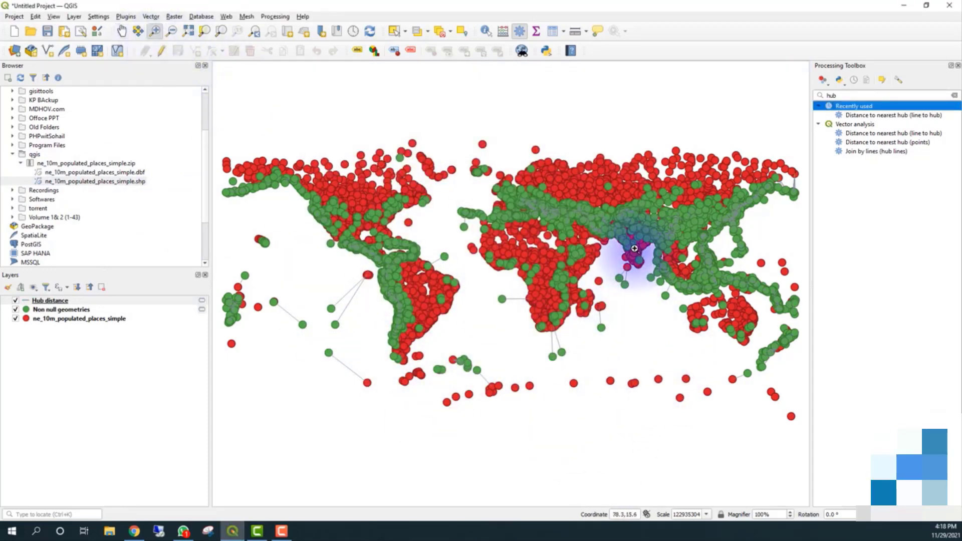
{"action": "left_click_drag", "start_coordinate": [625, 245], "coordinate": [704, 307]}
{"action": "left_click_drag", "start_coordinate": [442, 182], "coordinate": [554, 305]}
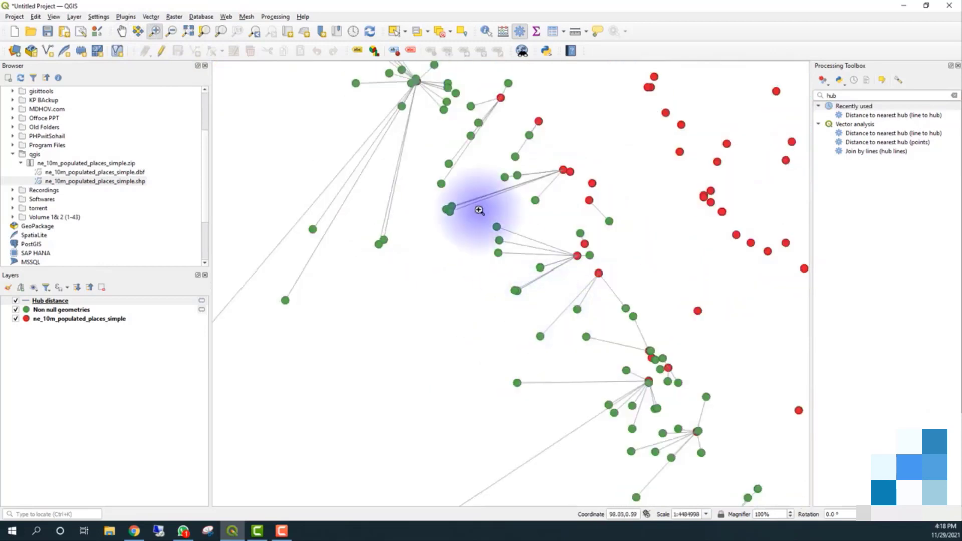
{"action": "left_click_drag", "start_coordinate": [506, 224], "coordinate": [592, 256]}
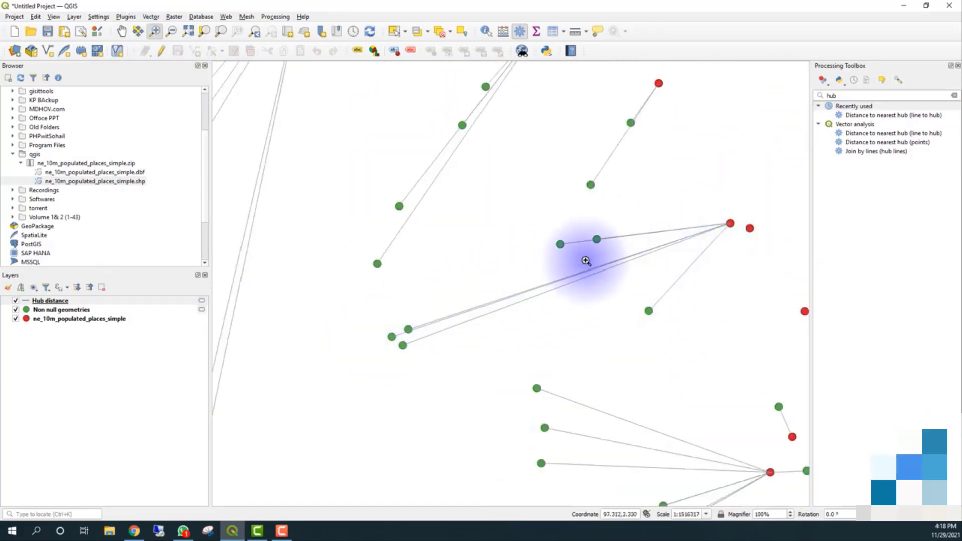
{"action": "right_click", "coordinate": [60, 320]}
{"action": "right_click", "coordinate": [43, 311]}
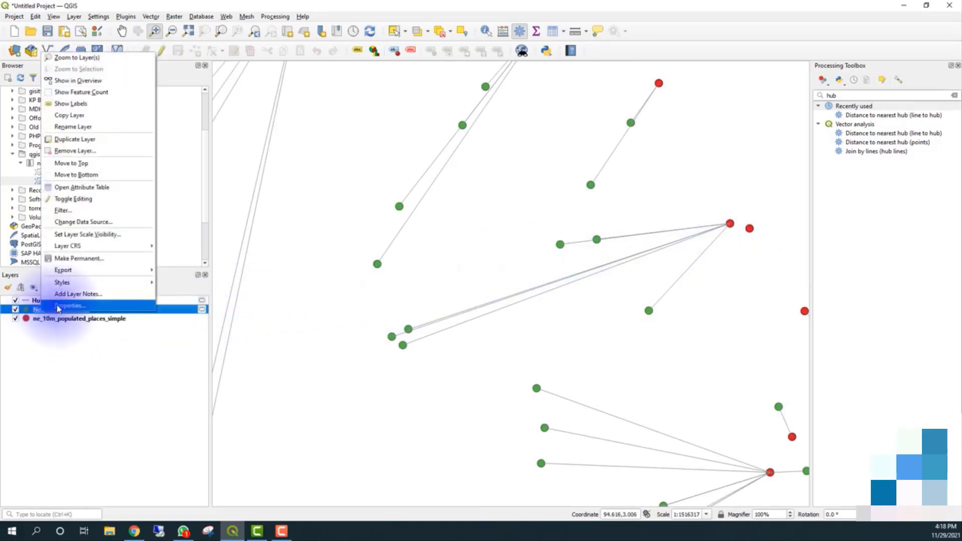
{"action": "left_click", "coordinate": [55, 303]}
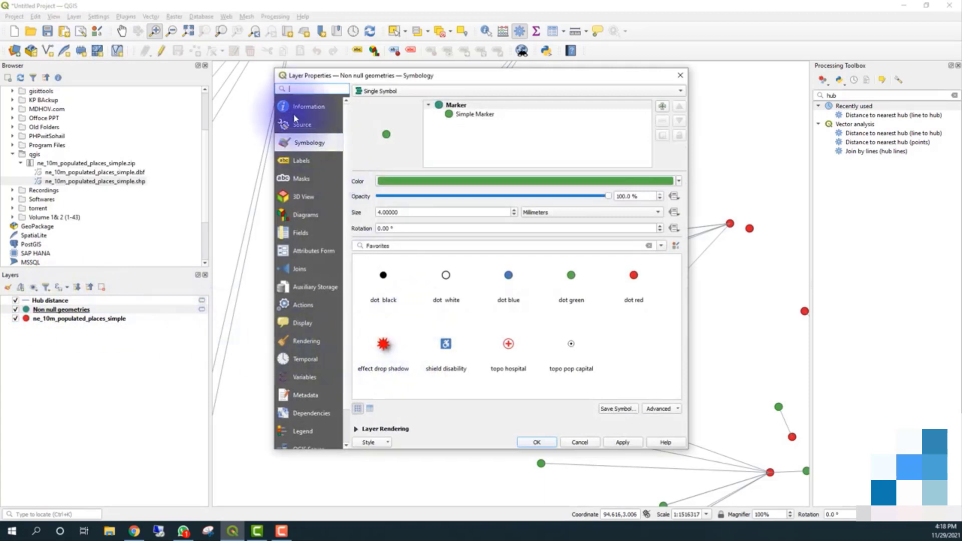
{"action": "left_click", "coordinate": [302, 161]}
{"action": "left_click", "coordinate": [396, 91]}
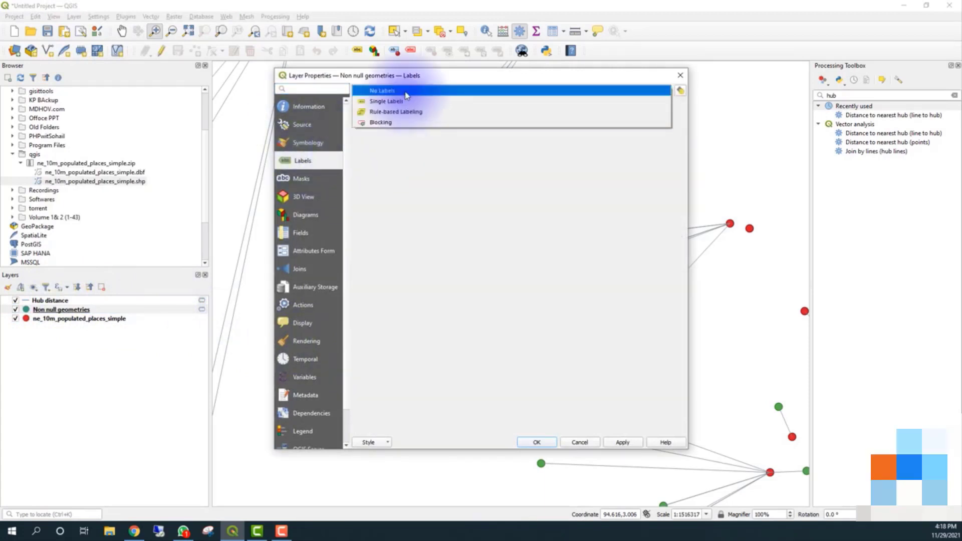
{"action": "left_click", "coordinate": [407, 103]}
{"action": "left_click", "coordinate": [665, 105]}
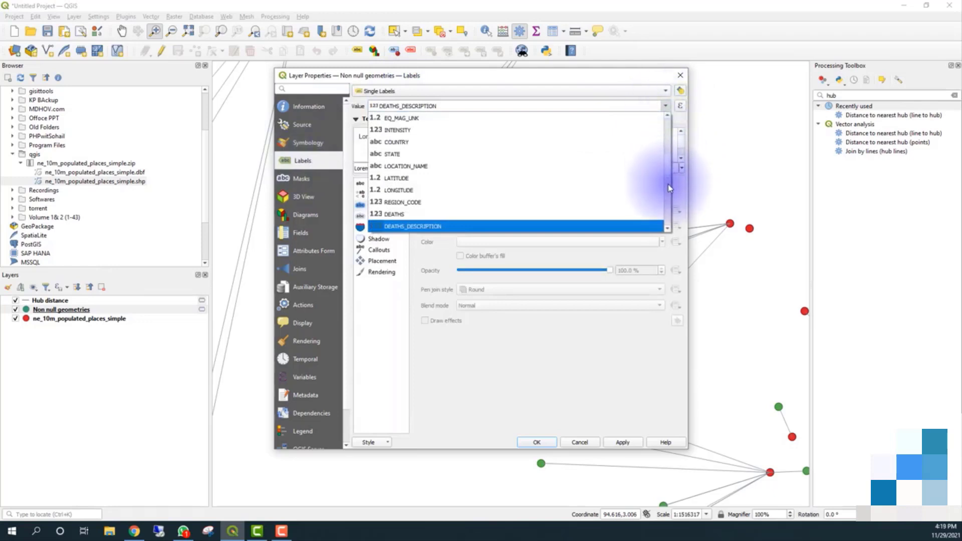
{"action": "left_click_drag", "start_coordinate": [669, 163], "coordinate": [670, 125]}
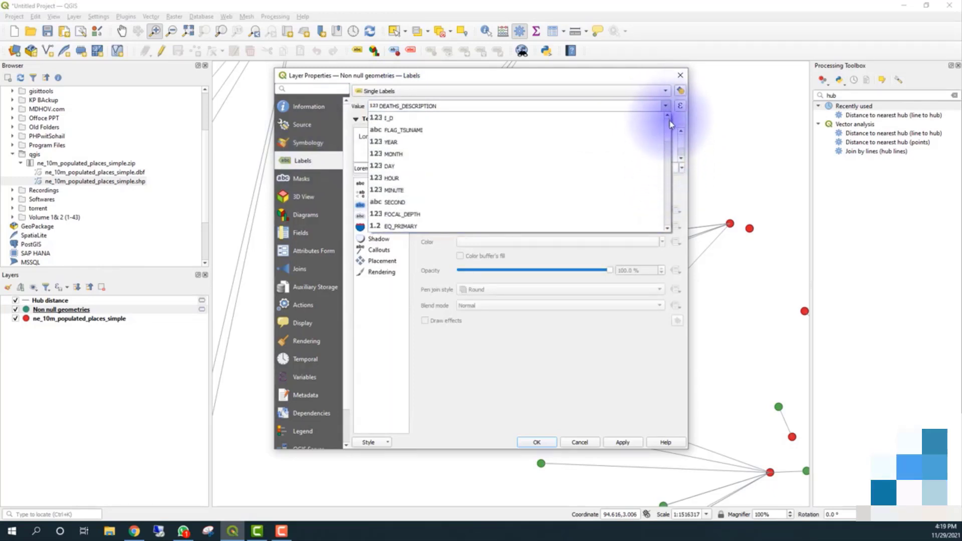
{"action": "mouse_move", "coordinate": [672, 129]}
{"action": "left_mouse_down"}
{"action": "mouse_move", "coordinate": [678, 225]}
{"action": "mouse_move", "coordinate": [683, 128]}
{"action": "left_mouse_up"}
{"action": "left_click", "coordinate": [451, 119]}
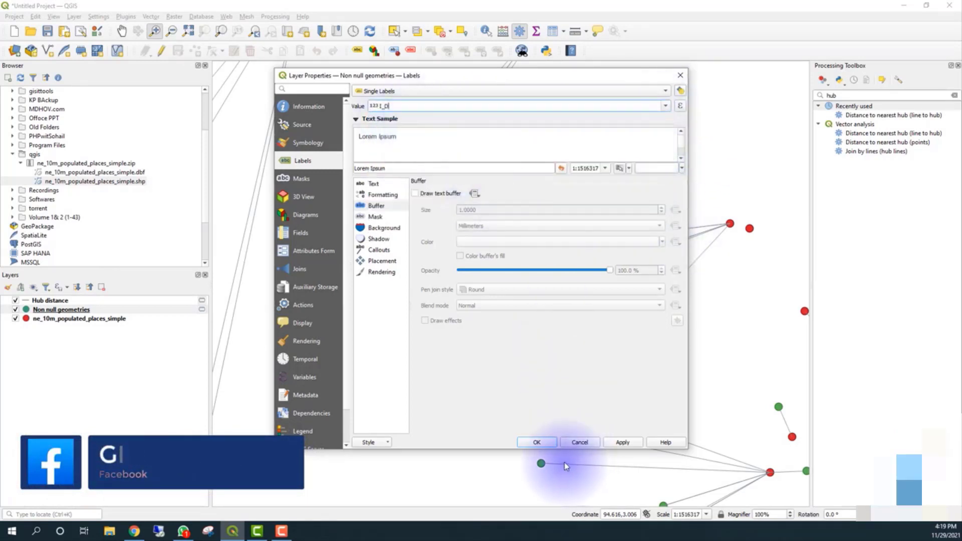
{"action": "left_click", "coordinate": [537, 443]}
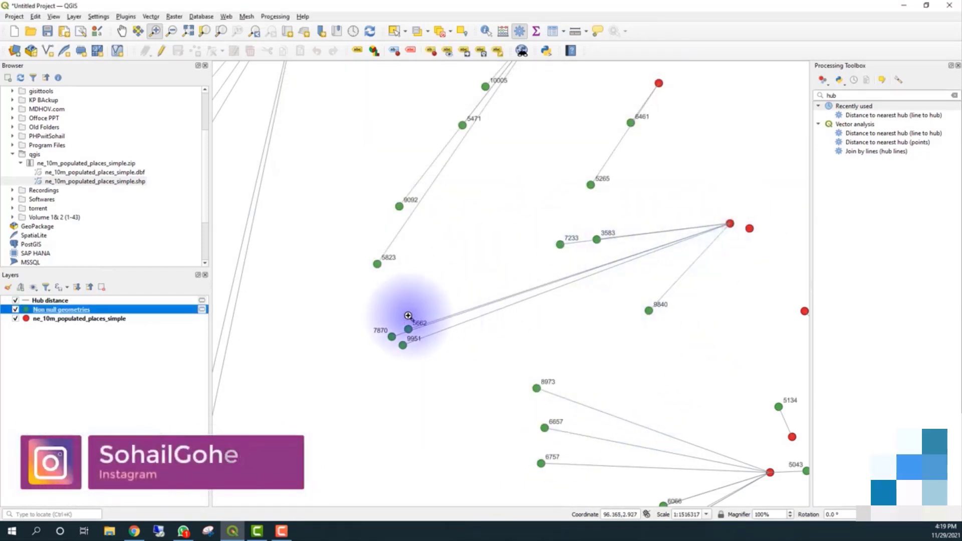
Step: Label the ne_10m_populated_places_simple layer with single labels from the name field, and turn on the text buffer
{"action": "right_click", "coordinate": [49, 323]}
{"action": "left_click", "coordinate": [75, 313]}
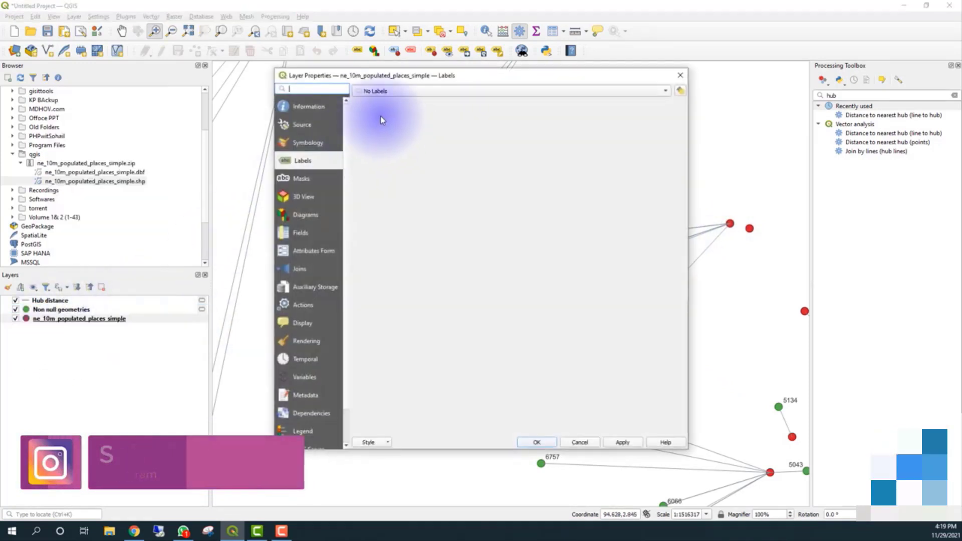
{"action": "left_click", "coordinate": [386, 91]}
{"action": "left_click", "coordinate": [415, 101]}
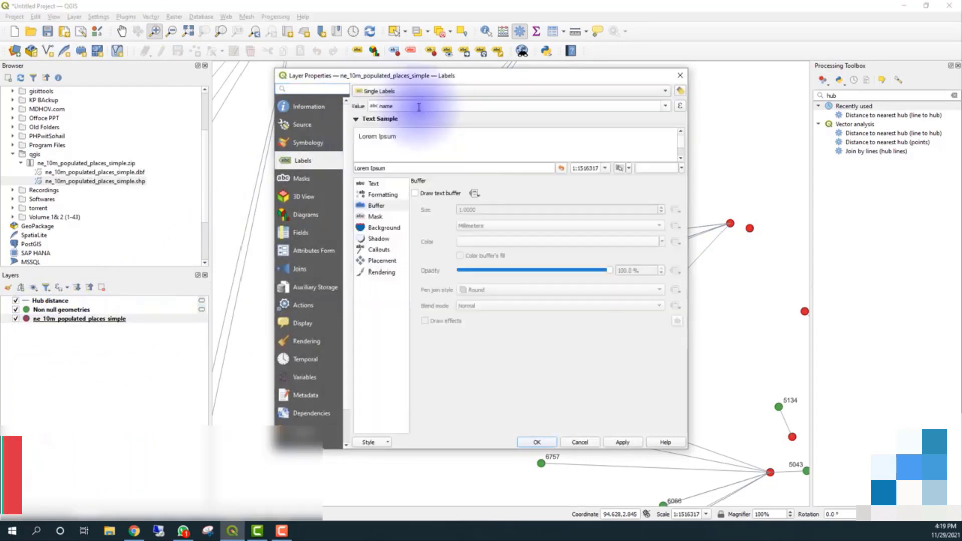
{"action": "left_click", "coordinate": [665, 106]}
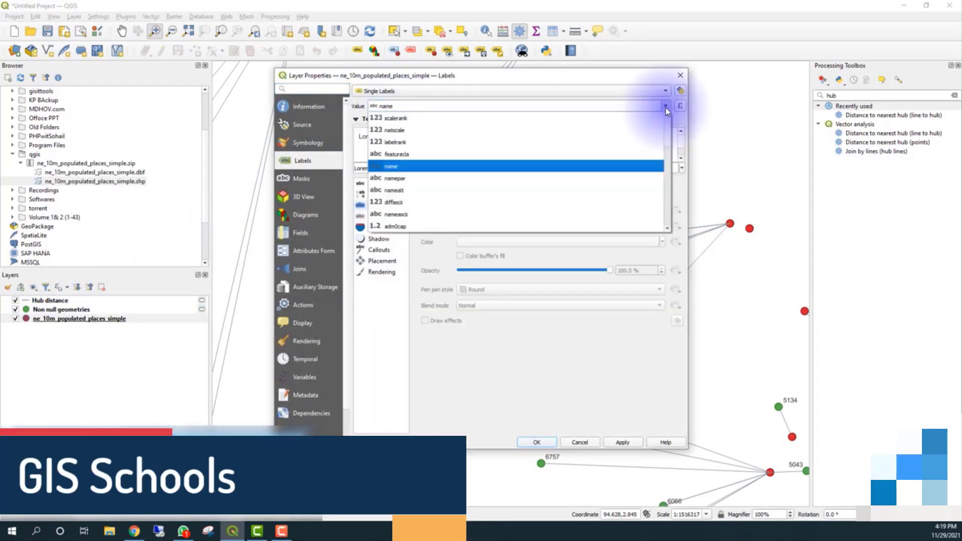
{"action": "left_click", "coordinate": [401, 165]}
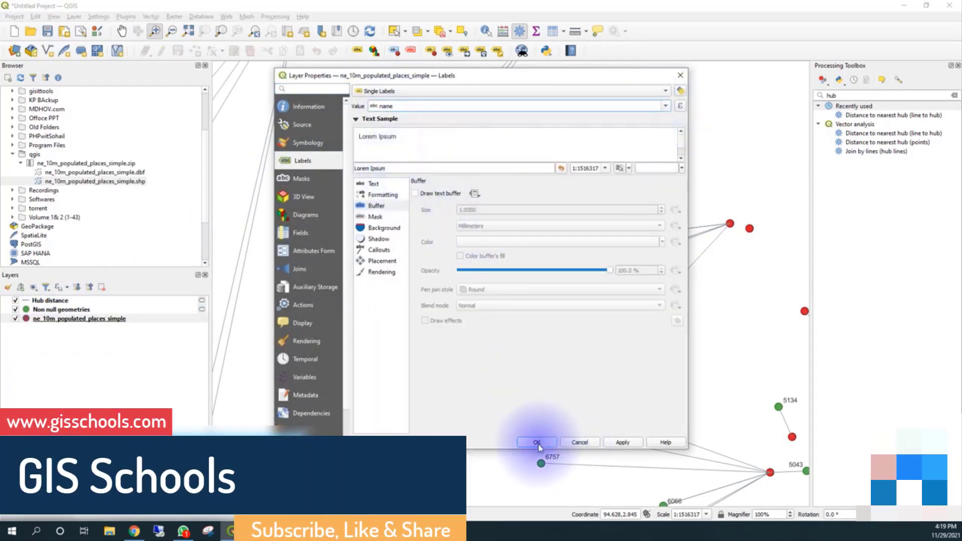
{"action": "left_click", "coordinate": [415, 193]}
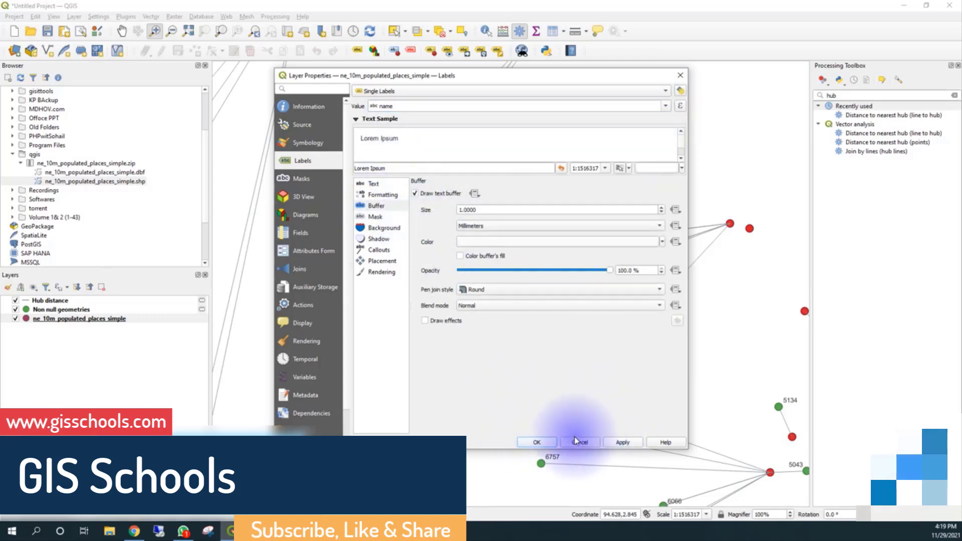
{"action": "left_click", "coordinate": [541, 441]}
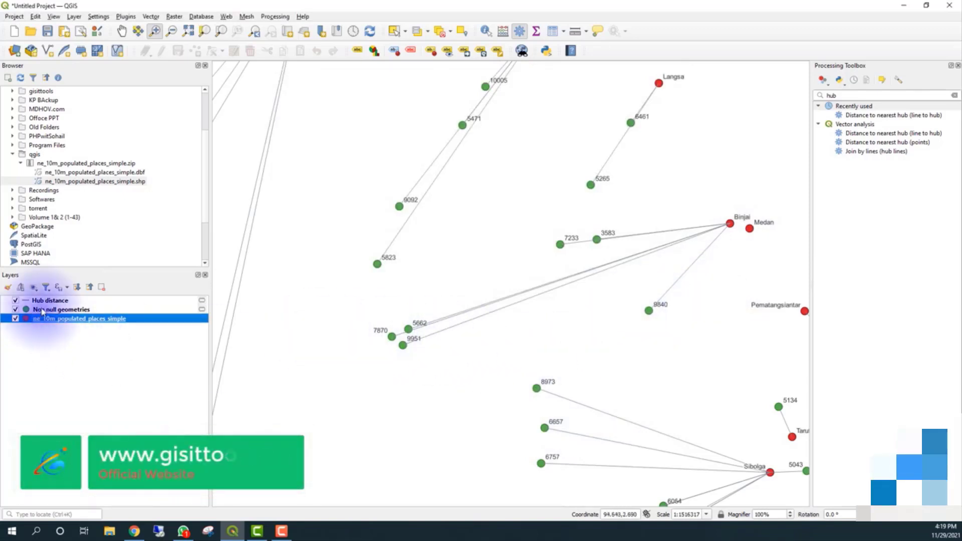
{"action": "right_click", "coordinate": [44, 301]}
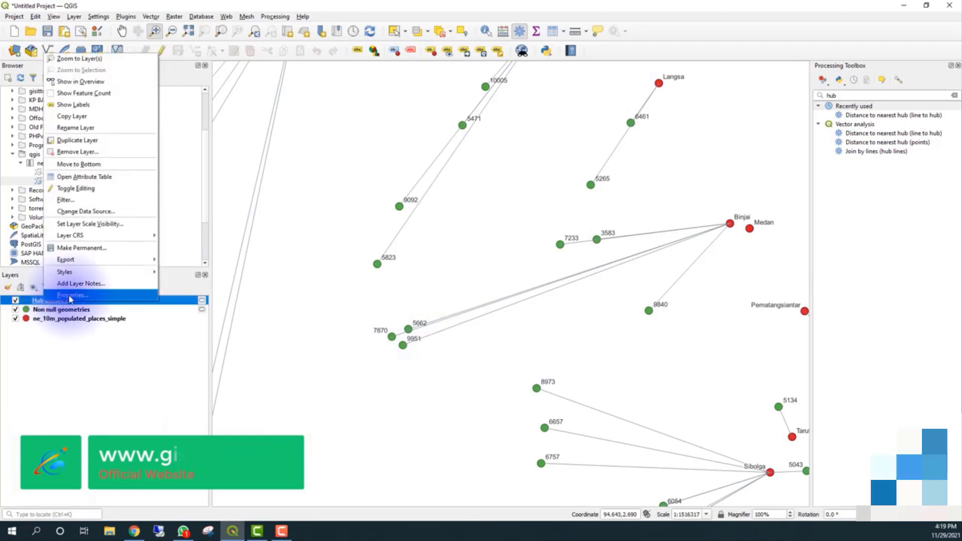
{"action": "left_click", "coordinate": [70, 296]}
{"action": "left_click", "coordinate": [678, 79]}
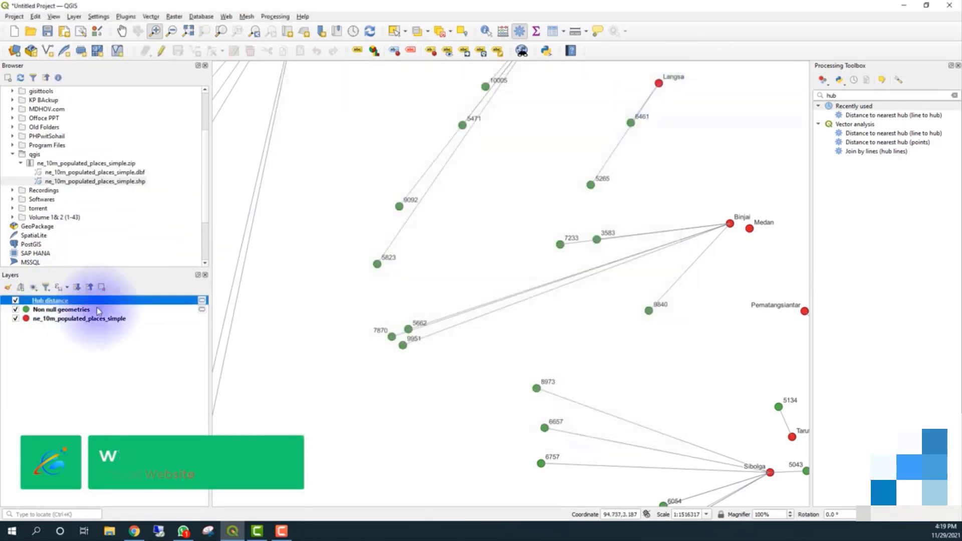
{"action": "right_click", "coordinate": [59, 302]}
{"action": "left_click", "coordinate": [78, 181]}
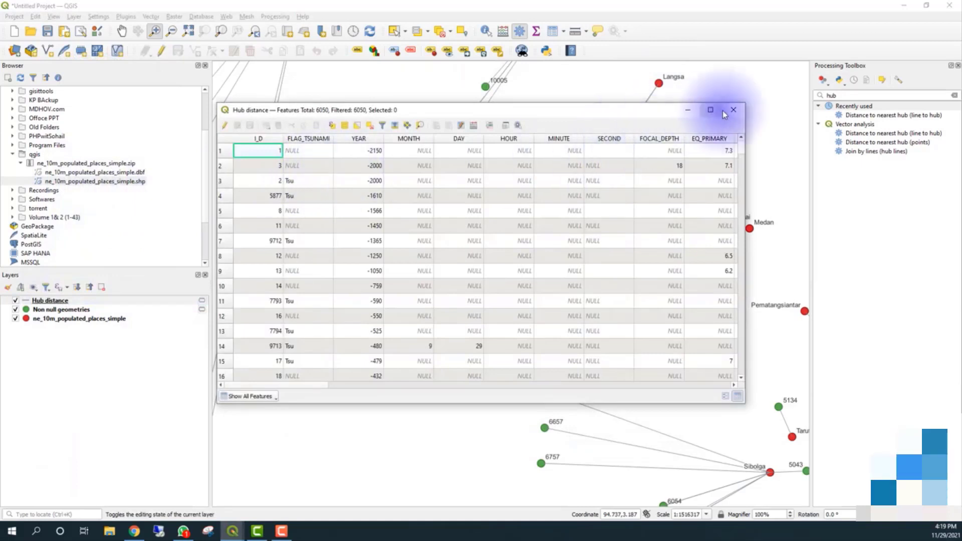
{"action": "left_click", "coordinate": [733, 110]}
Step: Examine the HubName and HubDist columns in the Hub distance attribute table, sorting the records by each in turn
{"action": "left_click", "coordinate": [49, 302]}
{"action": "right_click", "coordinate": [49, 301]}
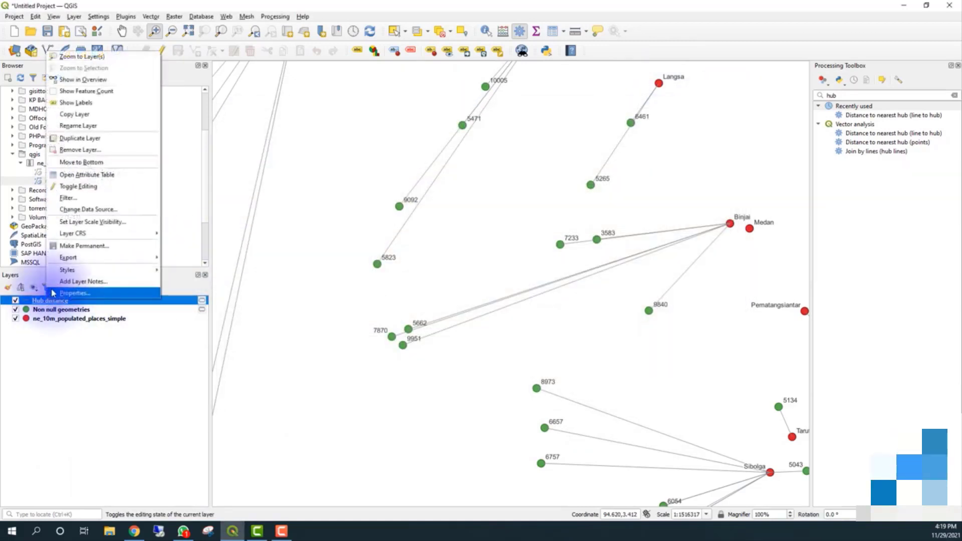
{"action": "left_click", "coordinate": [70, 180]}
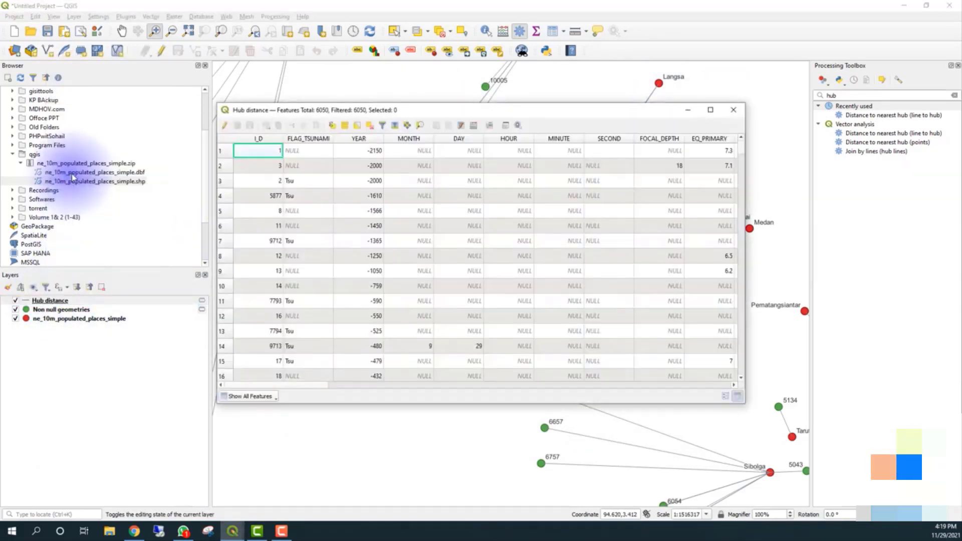
{"action": "left_click_drag", "start_coordinate": [268, 386], "coordinate": [708, 387]}
{"action": "left_click", "coordinate": [654, 139]}
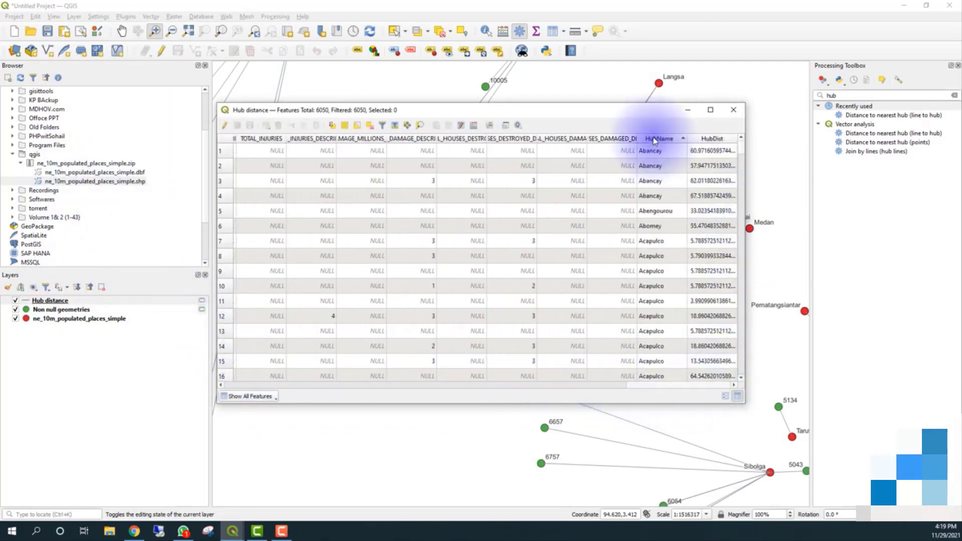
{"action": "left_click", "coordinate": [705, 139]}
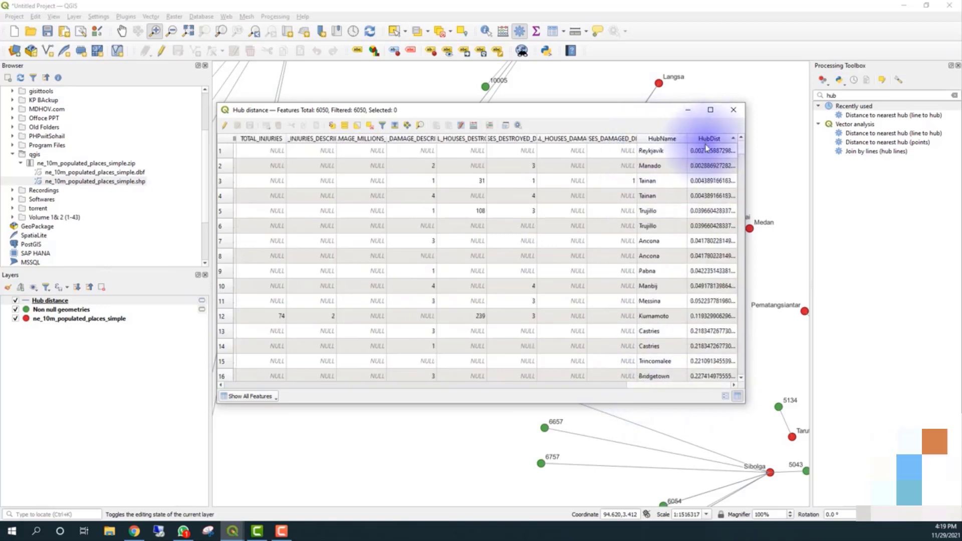
{"action": "left_click", "coordinate": [740, 111]}
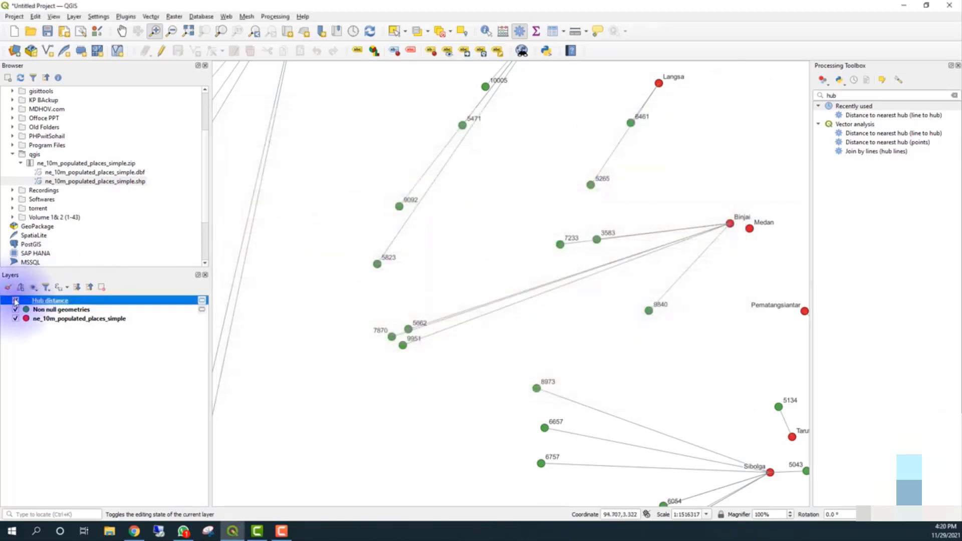
Step: Label the Hub distance layer with single labels from the HubDist field, with the text buffer turned on
{"action": "right_click", "coordinate": [45, 307]}
{"action": "left_click", "coordinate": [55, 291]}
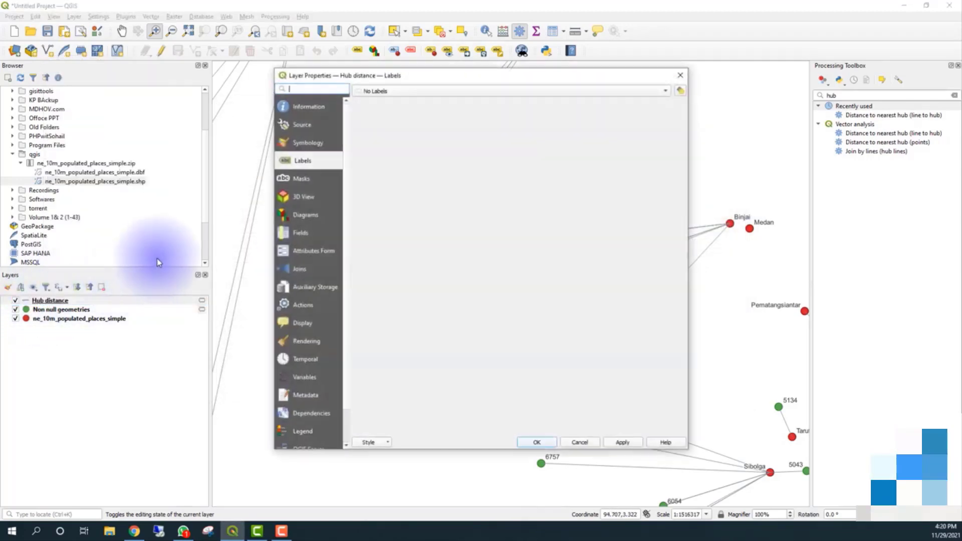
{"action": "left_click", "coordinate": [307, 145]}
{"action": "left_click", "coordinate": [302, 159]}
{"action": "left_click", "coordinate": [461, 92]}
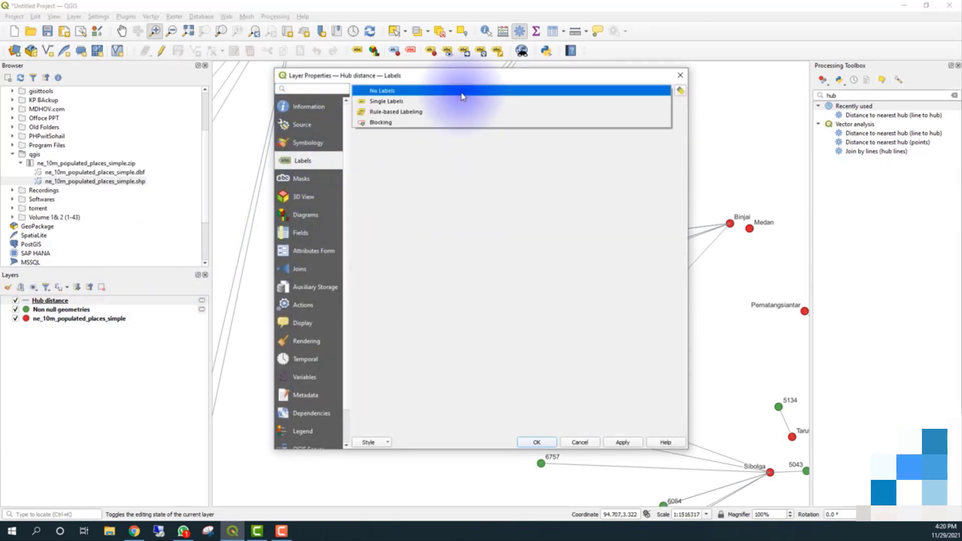
{"action": "left_click", "coordinate": [454, 101]}
{"action": "left_click", "coordinate": [666, 107]}
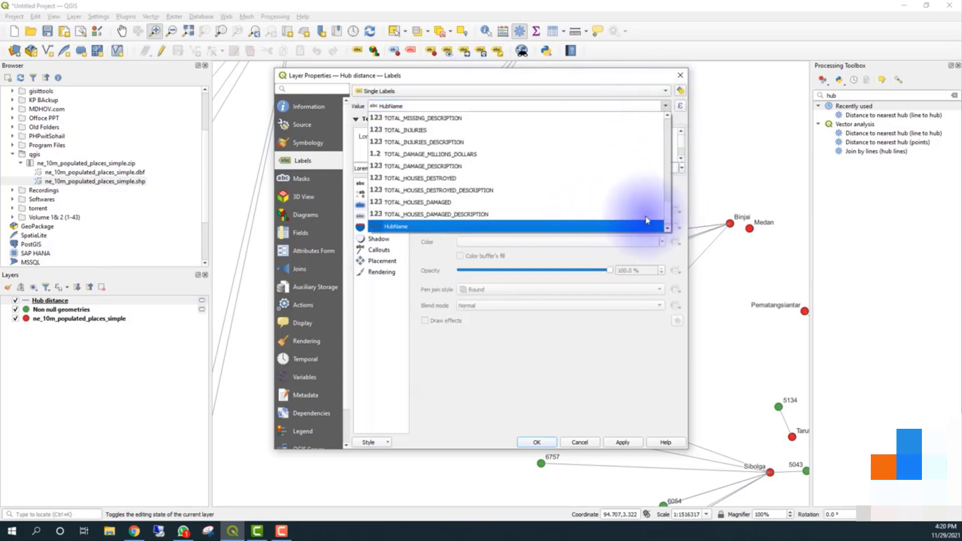
{"action": "left_click", "coordinate": [667, 228]}
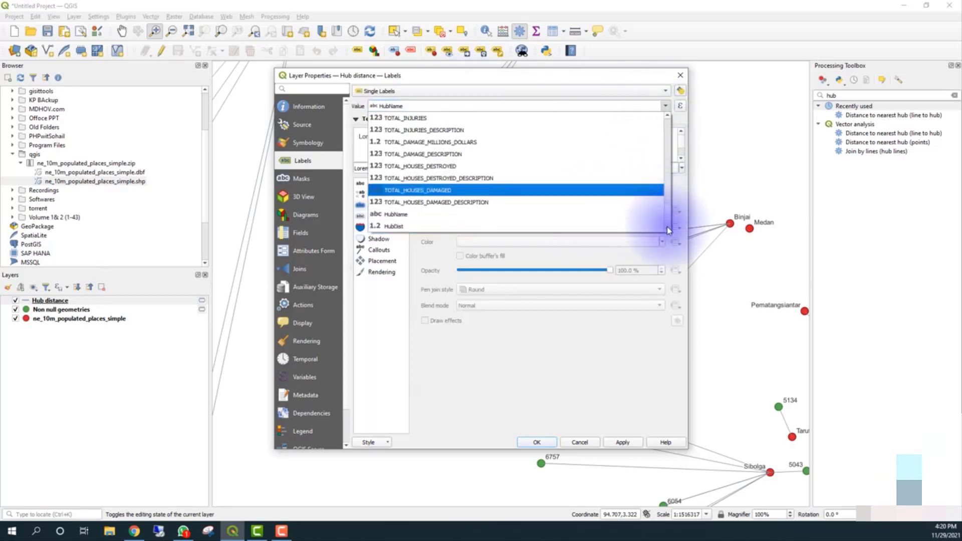
{"action": "left_click", "coordinate": [416, 227]}
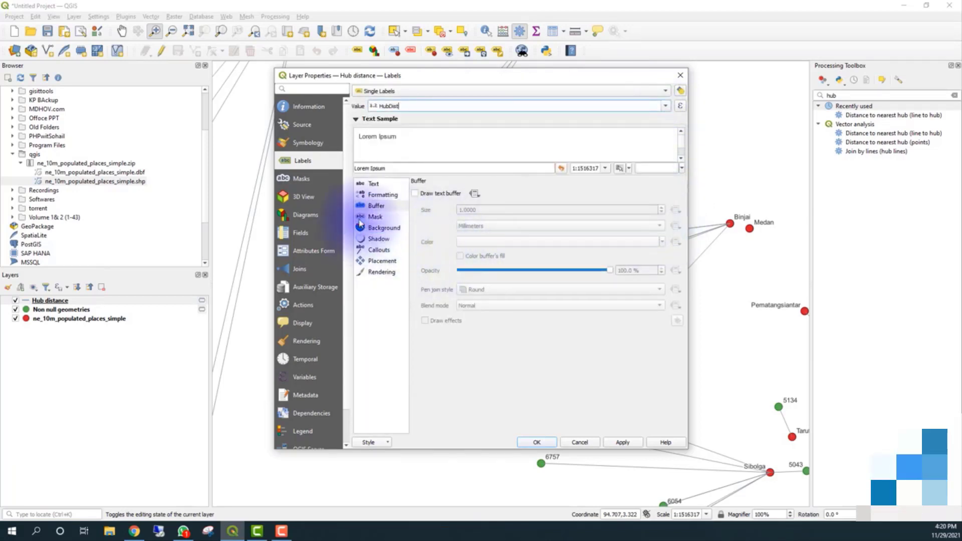
{"action": "left_click", "coordinate": [416, 193]}
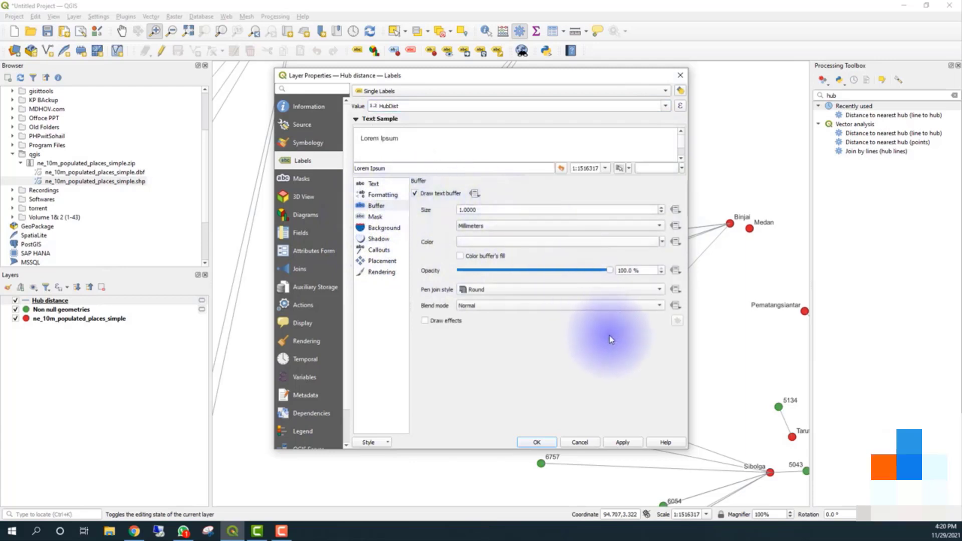
{"action": "left_click", "coordinate": [622, 444]}
{"action": "left_click", "coordinate": [537, 442]}
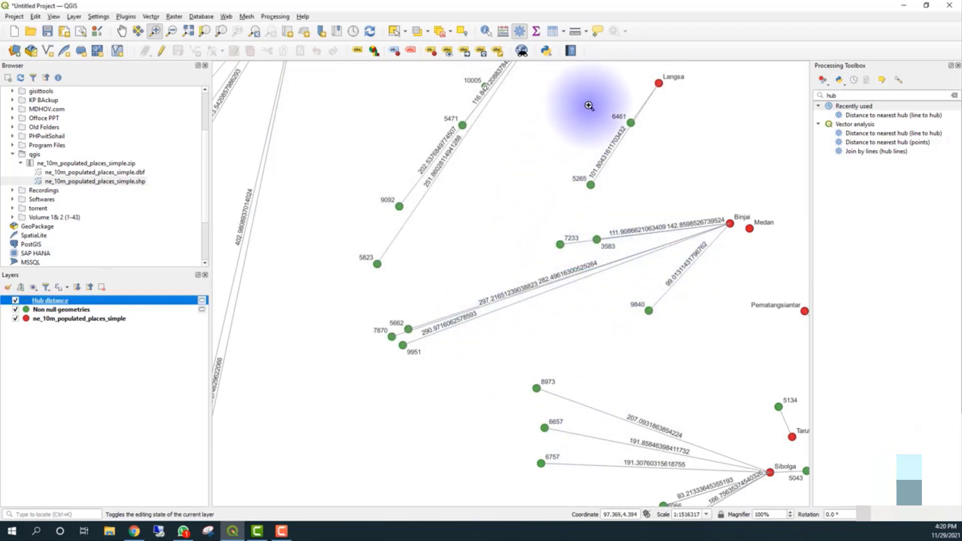
Step: Examine the distance labels on the hub lines around Langsa and across the Sumatra area of the map
{"action": "left_click_drag", "start_coordinate": [589, 69], "coordinate": [694, 197]}
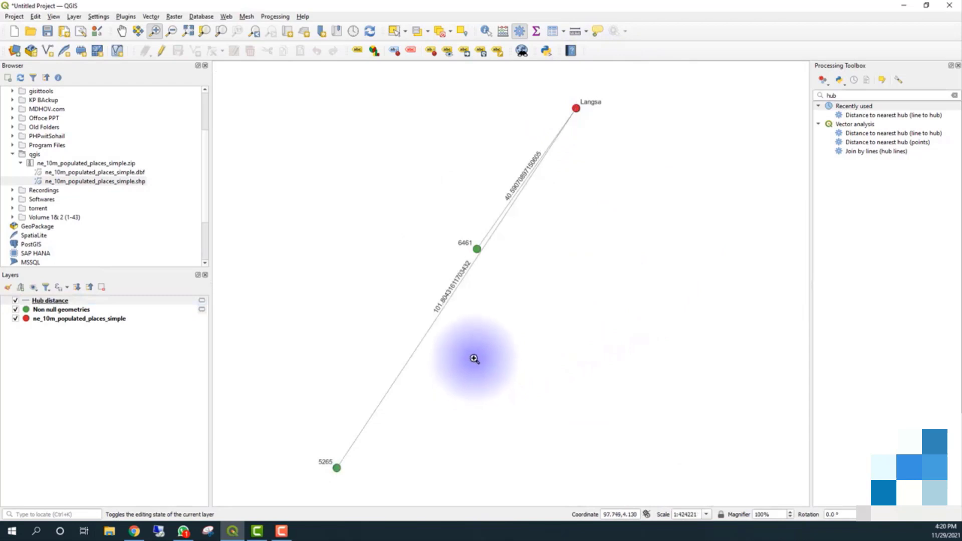
{"action": "scroll", "coordinate": [399, 266], "scroll_direction": "down", "scroll_amount": 7}
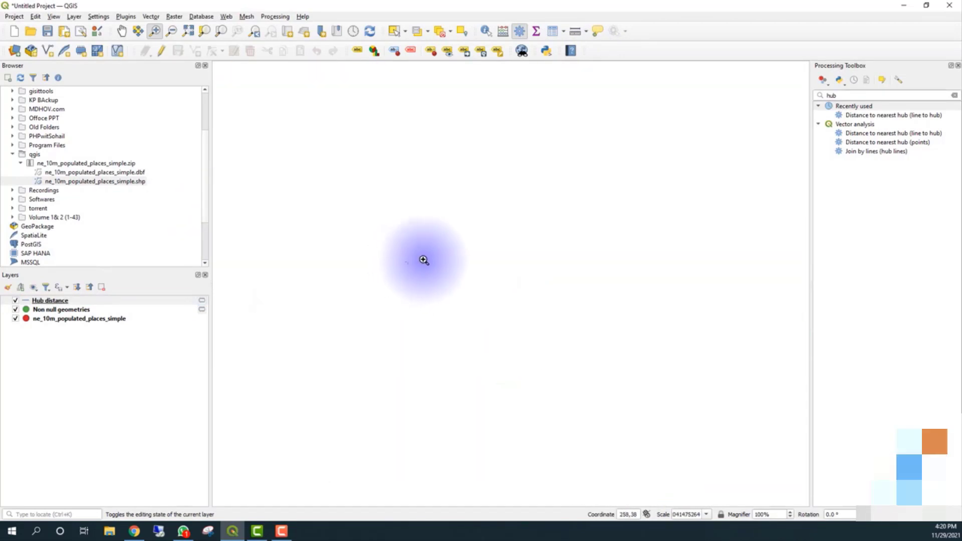
{"action": "mouse_move", "coordinate": [372, 244]}
{"action": "left_mouse_down"}
{"action": "mouse_move", "coordinate": [453, 295]}
{"action": "mouse_move", "coordinate": [428, 282]}
{"action": "left_mouse_up"}
{"action": "left_click_drag", "start_coordinate": [293, 221], "coordinate": [584, 361]}
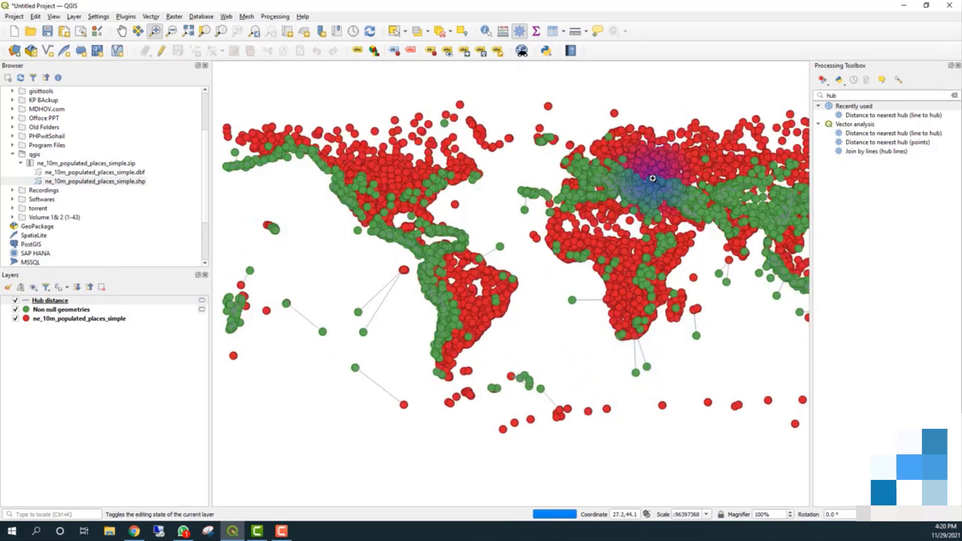
{"action": "left_click", "coordinate": [675, 165]}
{"action": "left_click", "coordinate": [781, 339]}
{"action": "left_click", "coordinate": [676, 339]}
{"action": "left_click", "coordinate": [580, 268]}
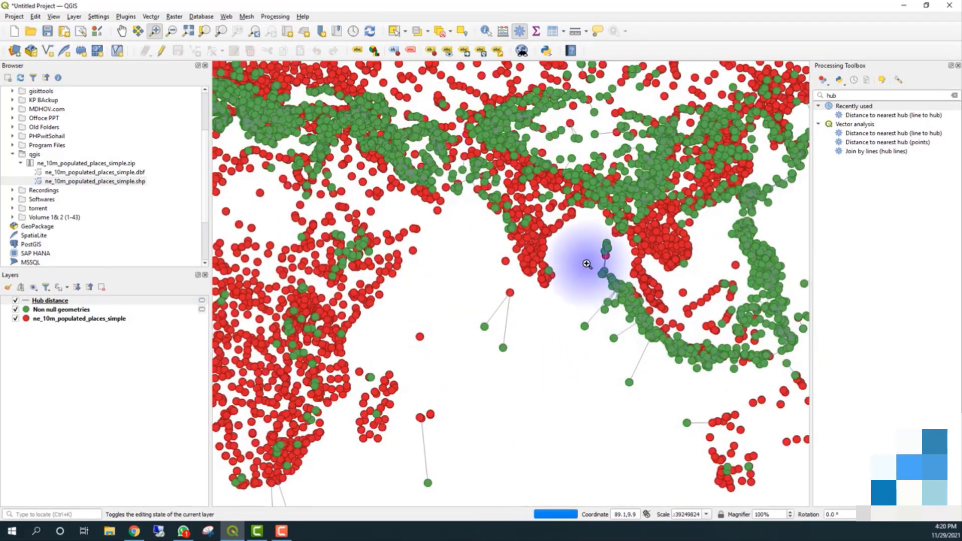
{"action": "left_click", "coordinate": [700, 383]}
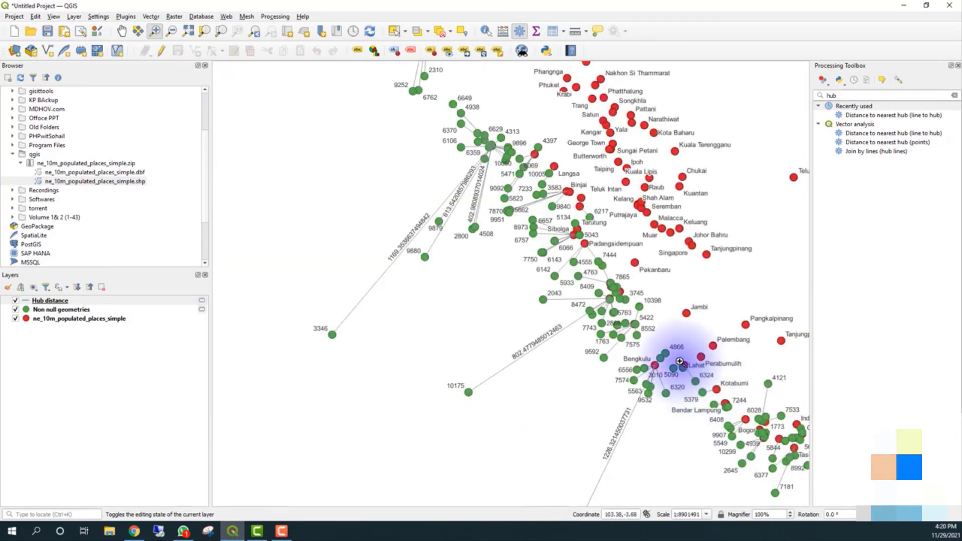
{"action": "left_click_drag", "start_coordinate": [427, 133], "coordinate": [665, 296]}
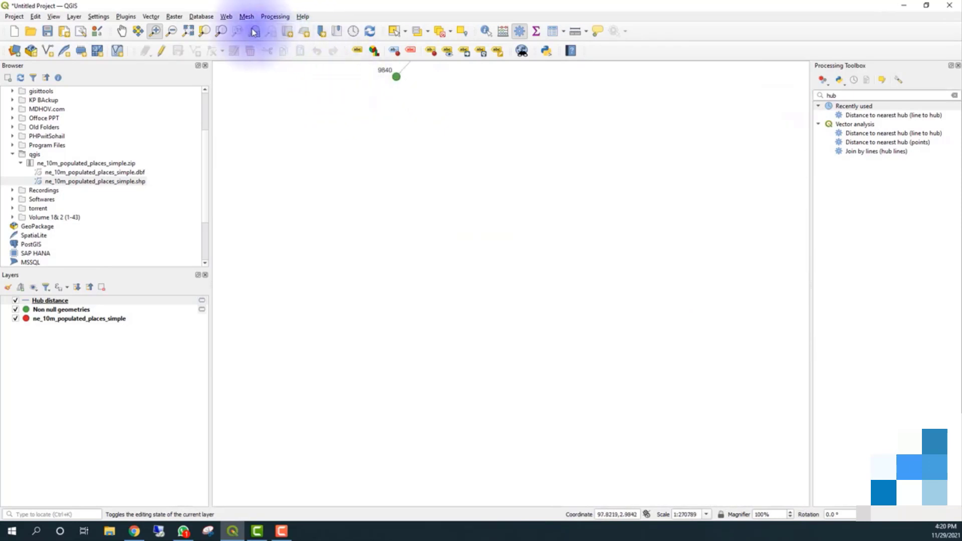
{"action": "left_click", "coordinate": [254, 32]}
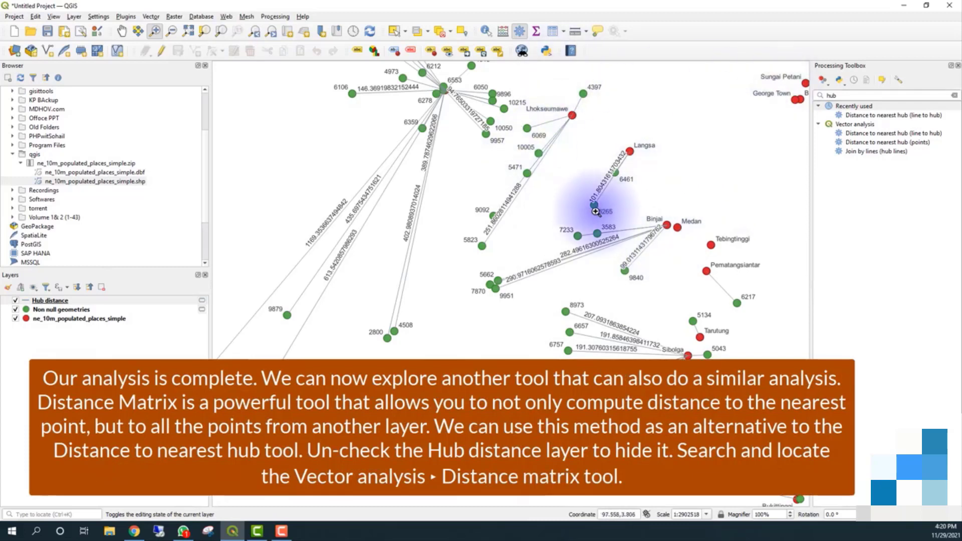
Step: Hide the Hub distance layer and open the Distance matrix tool
{"action": "left_click", "coordinate": [16, 300]}
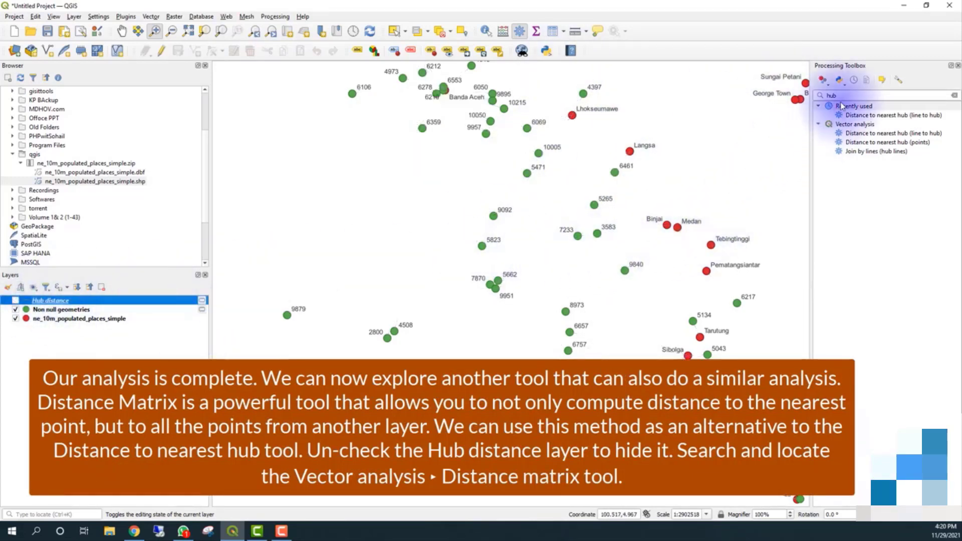
{"action": "key", "text": "ctrl+a"}
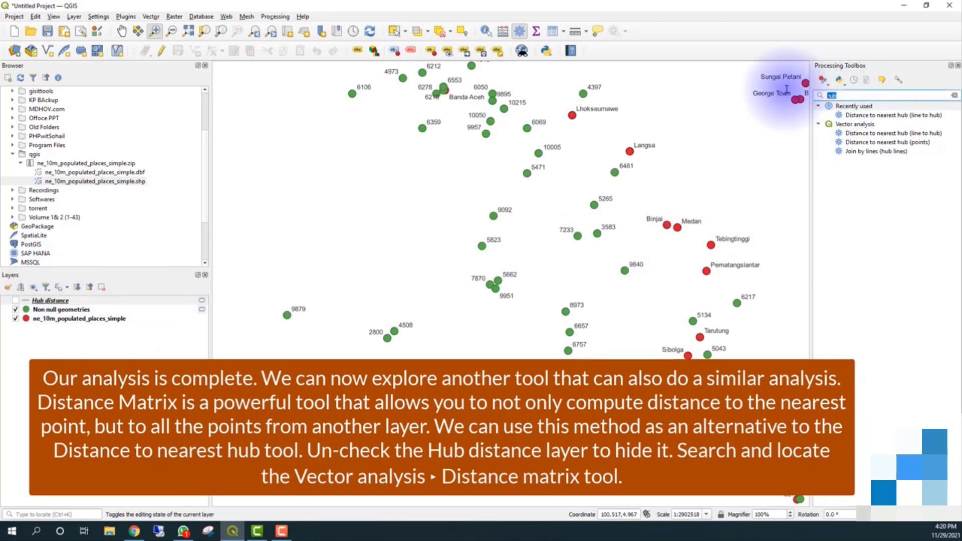
{"action": "type", "text": "dis"}
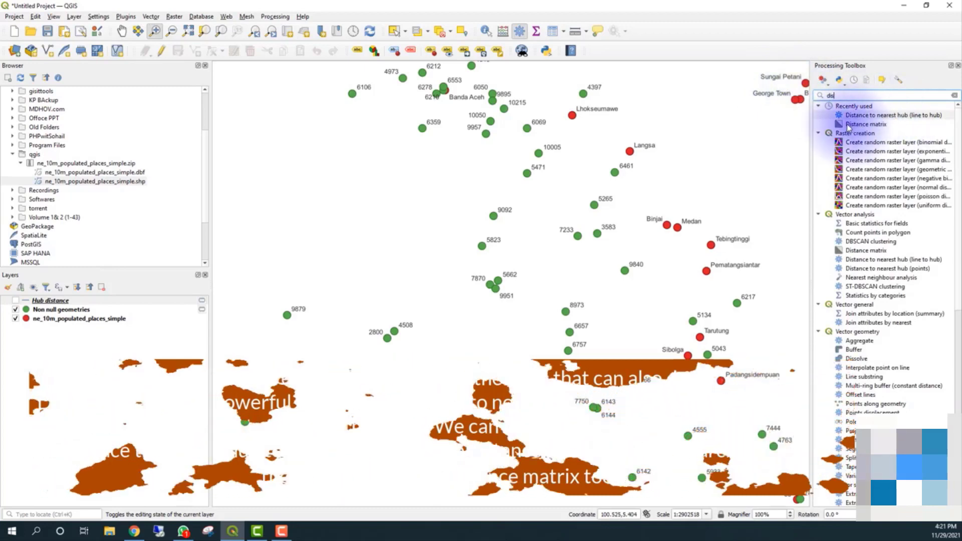
{"action": "double_click", "coordinate": [863, 125]}
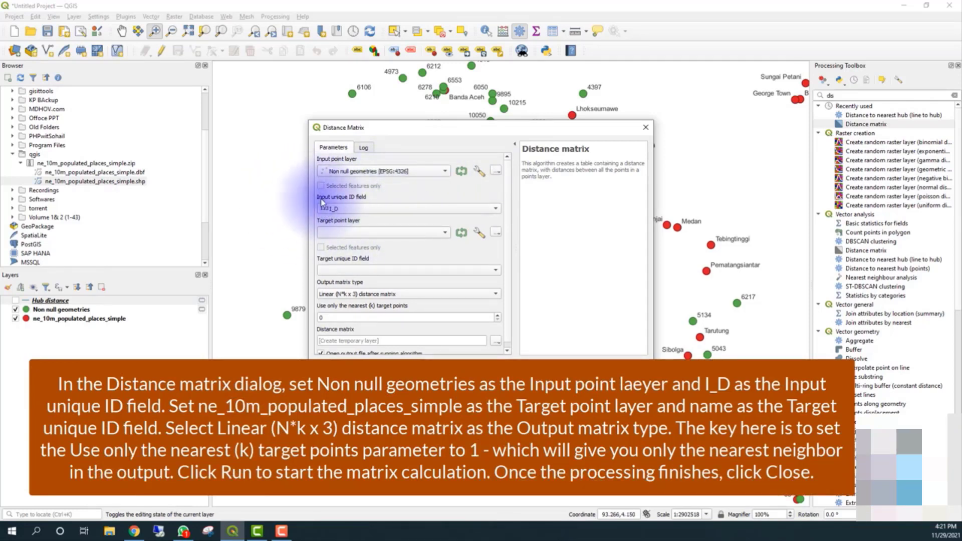
Step: Set the target point layer to ne_10m_populated_places_simple, the target unique ID field to name, and the output as a Linear (N*k x 3) distance matrix
{"action": "left_click", "coordinate": [436, 233]}
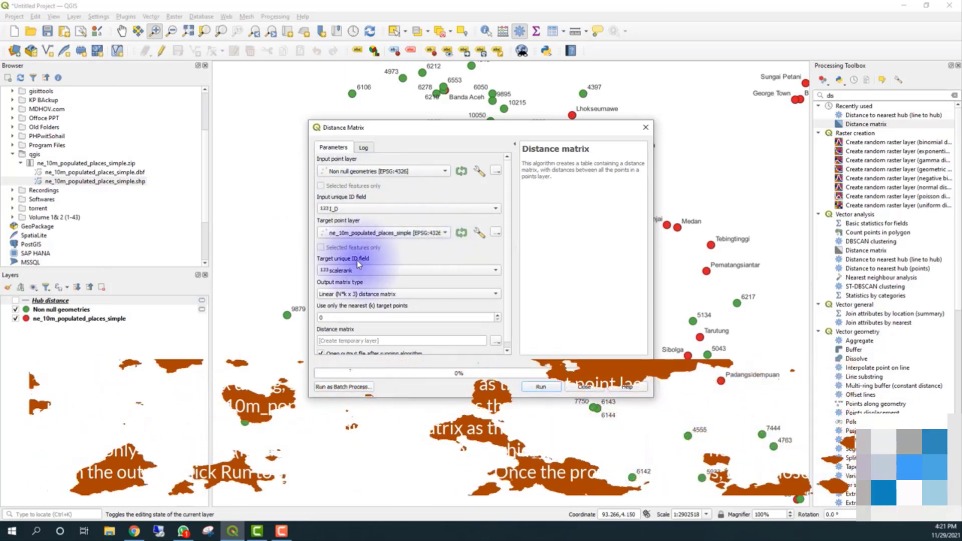
{"action": "left_click", "coordinate": [407, 272]}
{"action": "left_click", "coordinate": [344, 189]}
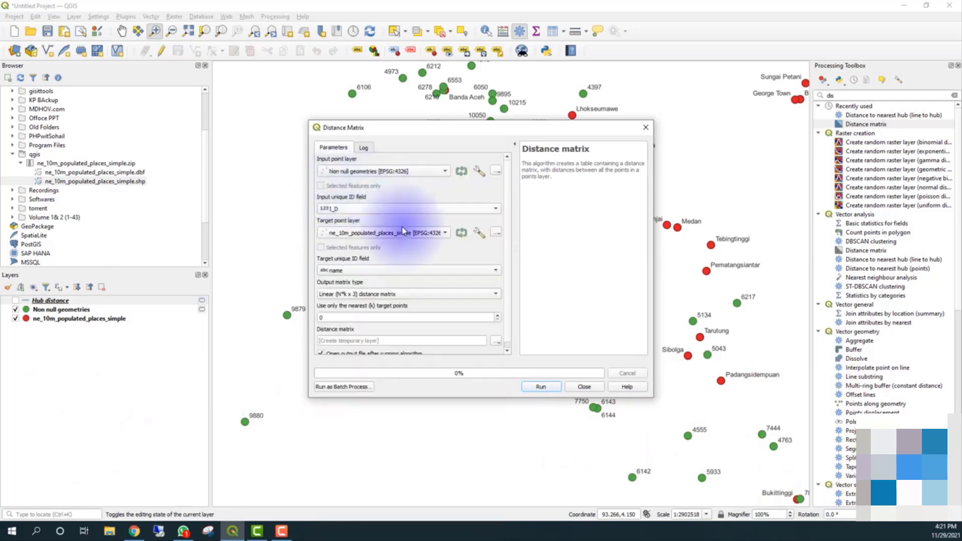
{"action": "left_click", "coordinate": [362, 297]}
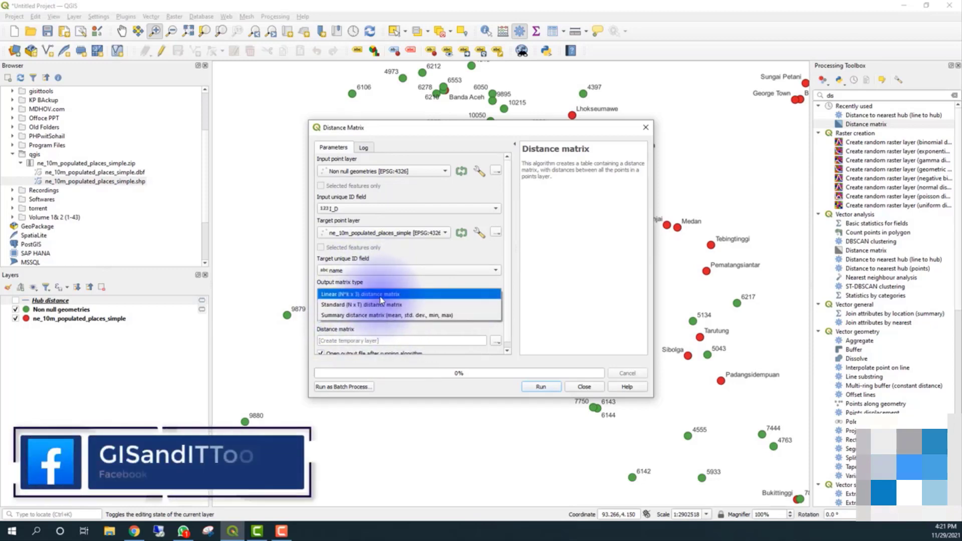
{"action": "left_click", "coordinate": [381, 296]}
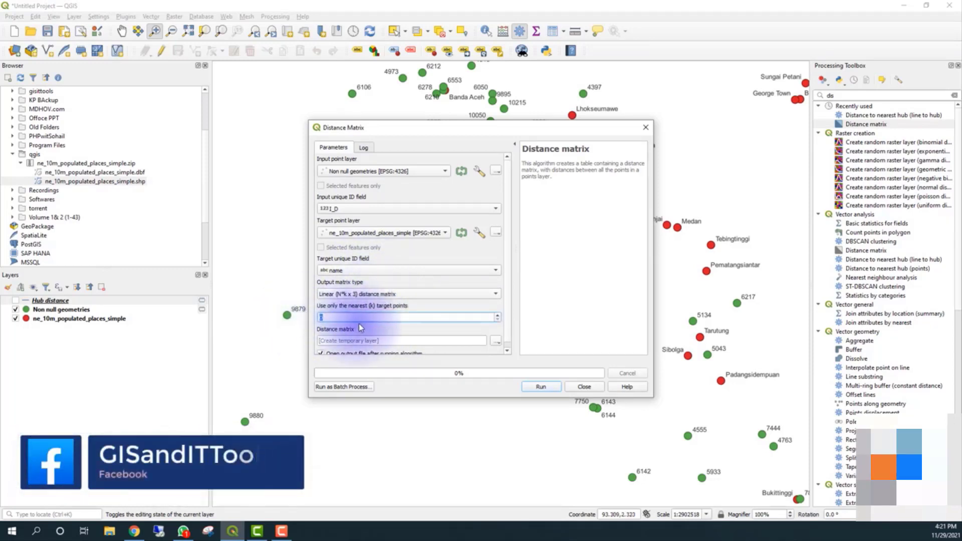
Step: Limit the distance matrix to the nearest 1 target point, run it to a temporary layer, and close the Processing Toolbox
{"action": "type", "text": "1"}
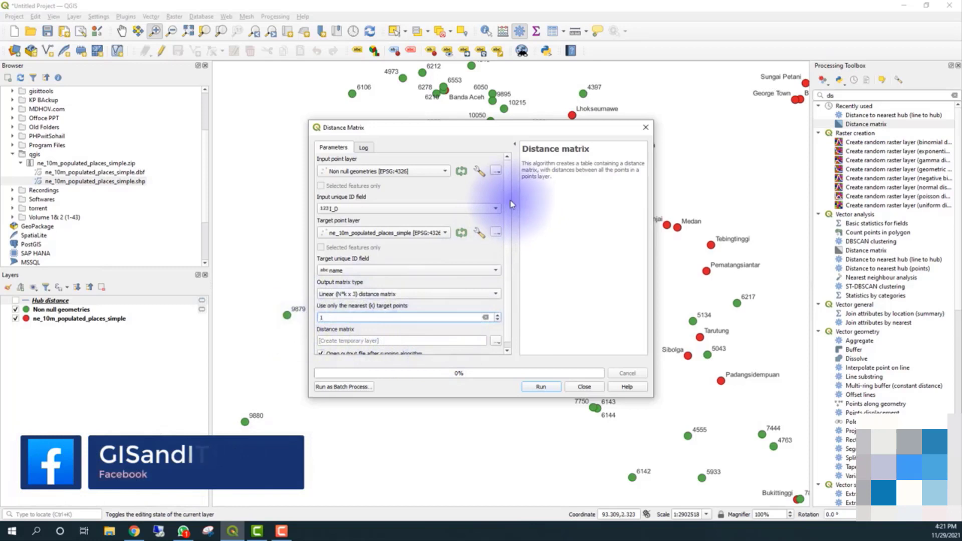
{"action": "scroll", "coordinate": [511, 215], "scroll_direction": "down", "scroll_amount": 1}
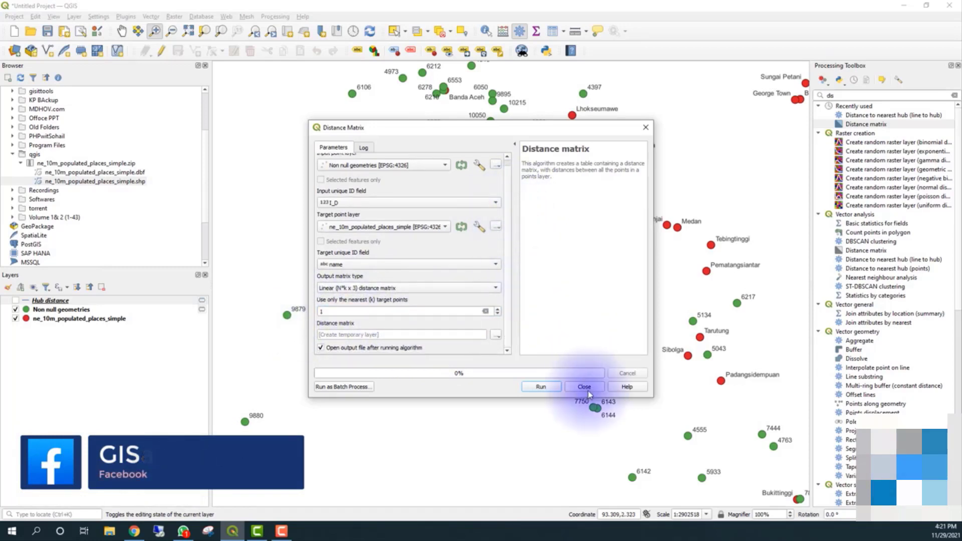
{"action": "left_click", "coordinate": [541, 386]}
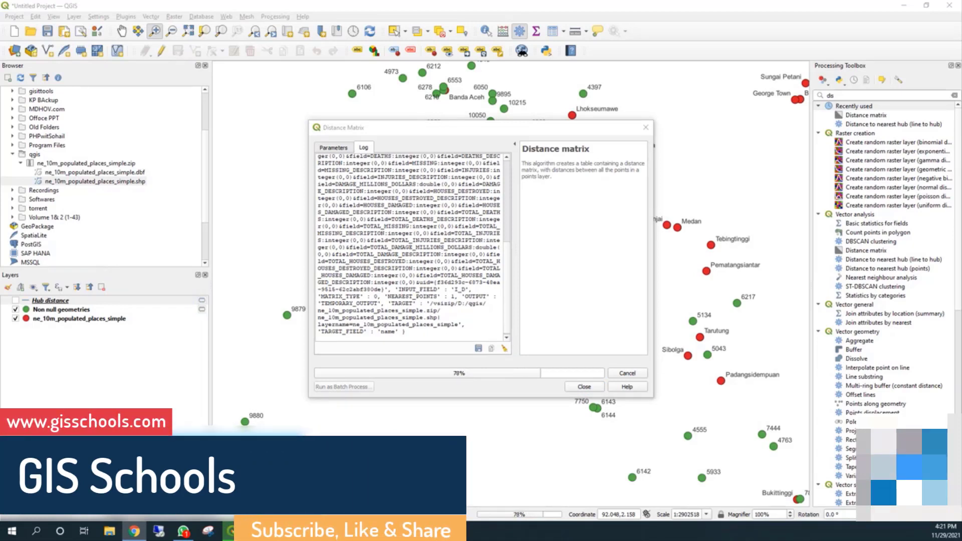
{"action": "left_click", "coordinate": [585, 388]}
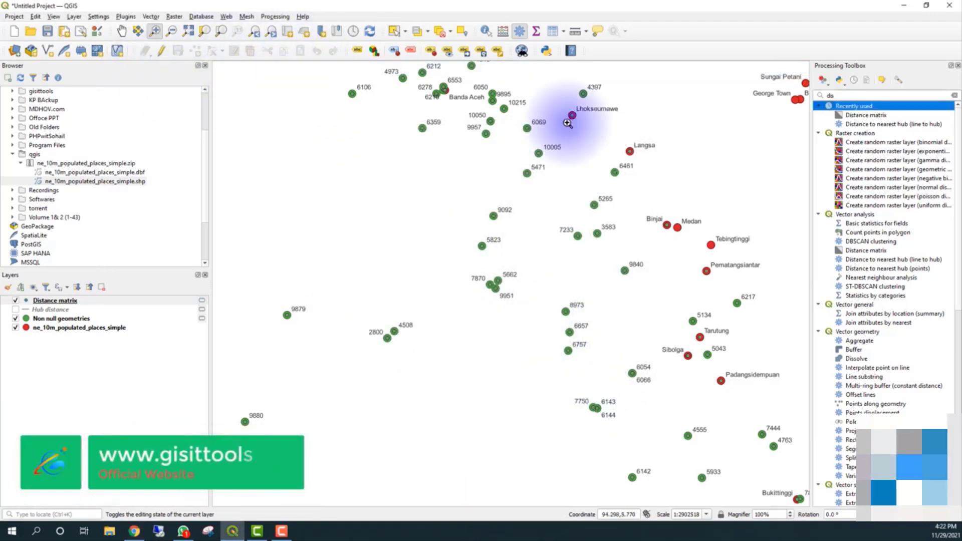
{"action": "left_click", "coordinate": [957, 66]}
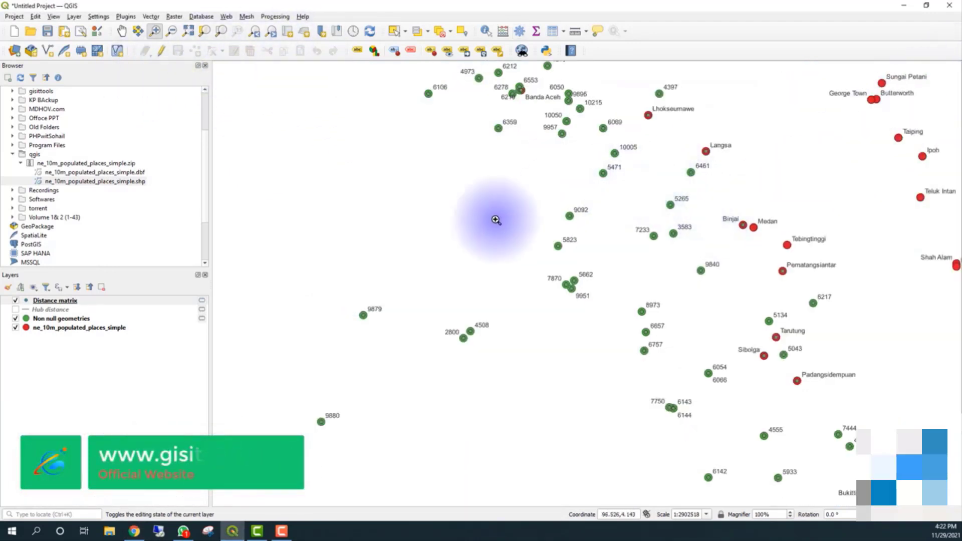
Step: Examine the Distance matrix layer's attribute table with the records sorted by TargetID
{"action": "right_click", "coordinate": [53, 302]}
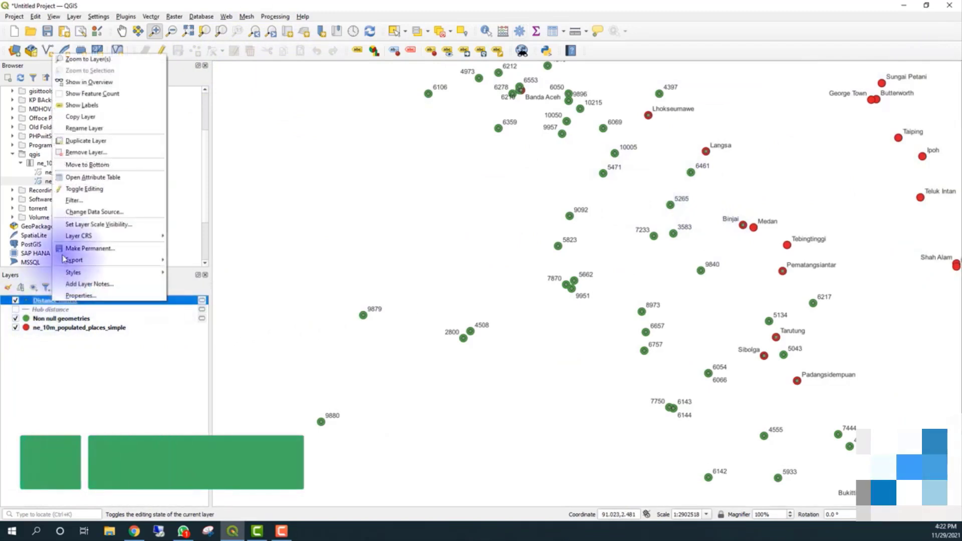
{"action": "left_click", "coordinate": [75, 182]}
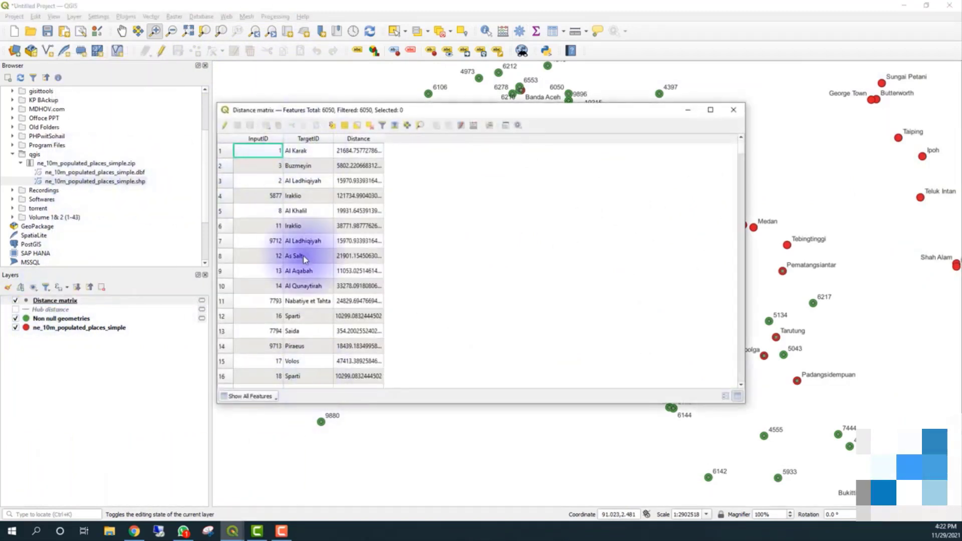
{"action": "left_click", "coordinate": [348, 139]}
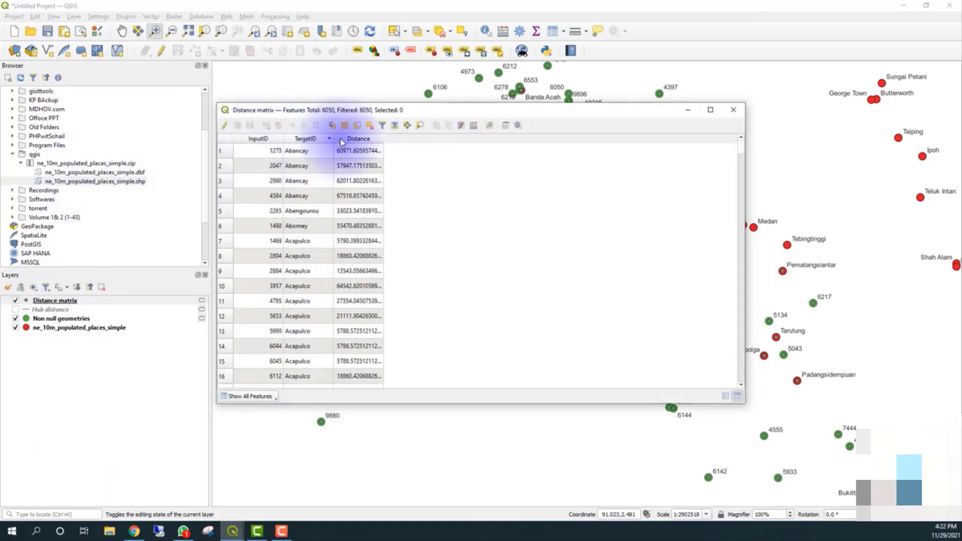
{"action": "left_click", "coordinate": [733, 110]}
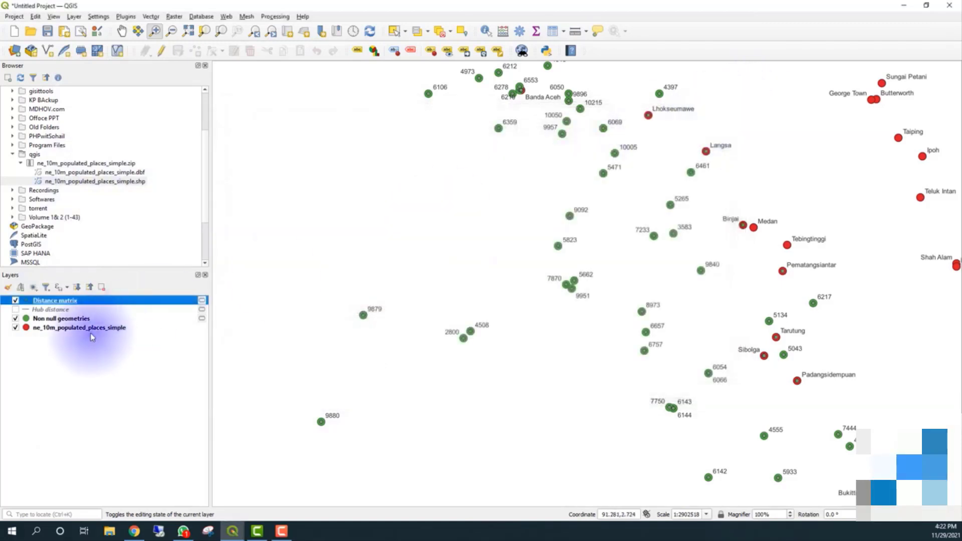
Step: Change the Distance matrix layer's simple marker to a Geometry Generator with LineString / MultiLineString as the geometry type
{"action": "right_click", "coordinate": [58, 304]}
{"action": "left_click", "coordinate": [95, 294]}
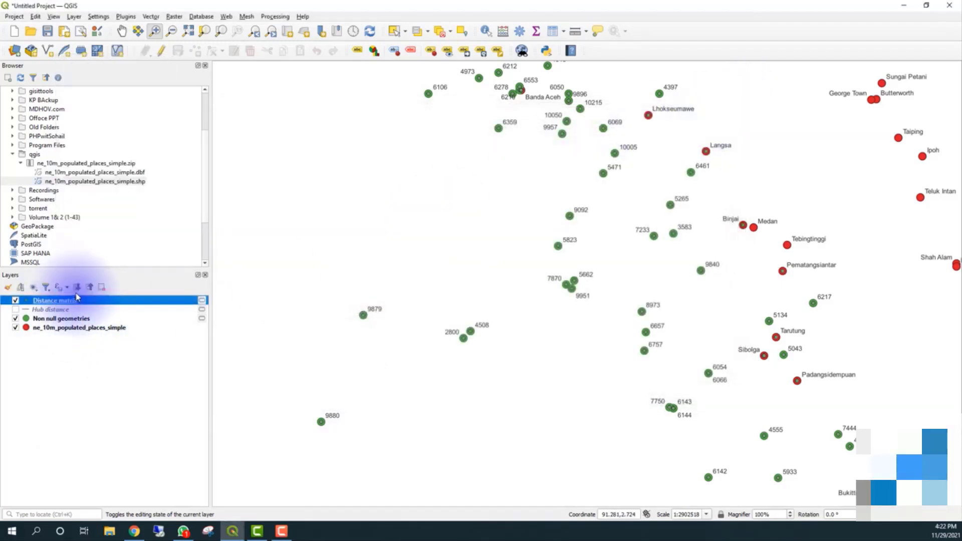
{"action": "left_click", "coordinate": [308, 144]}
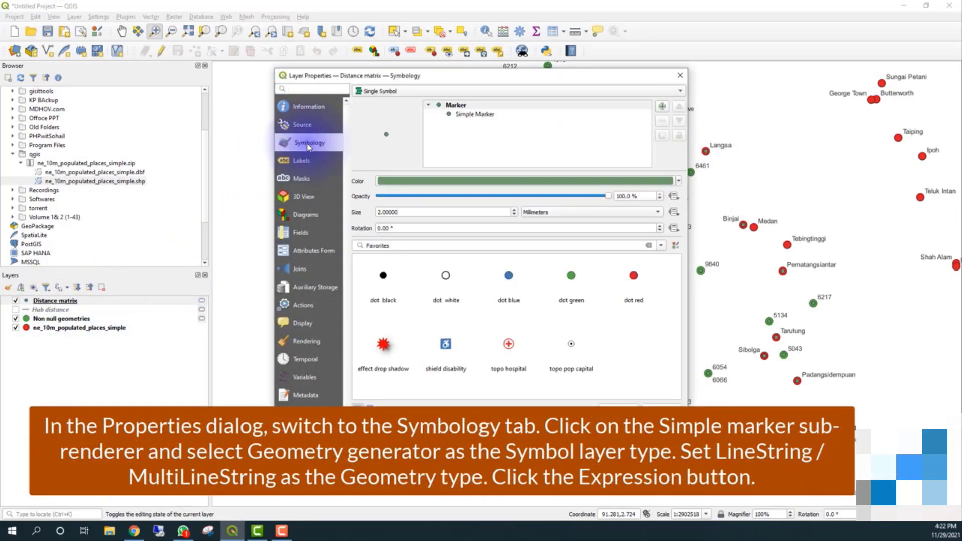
{"action": "left_click", "coordinate": [467, 115]}
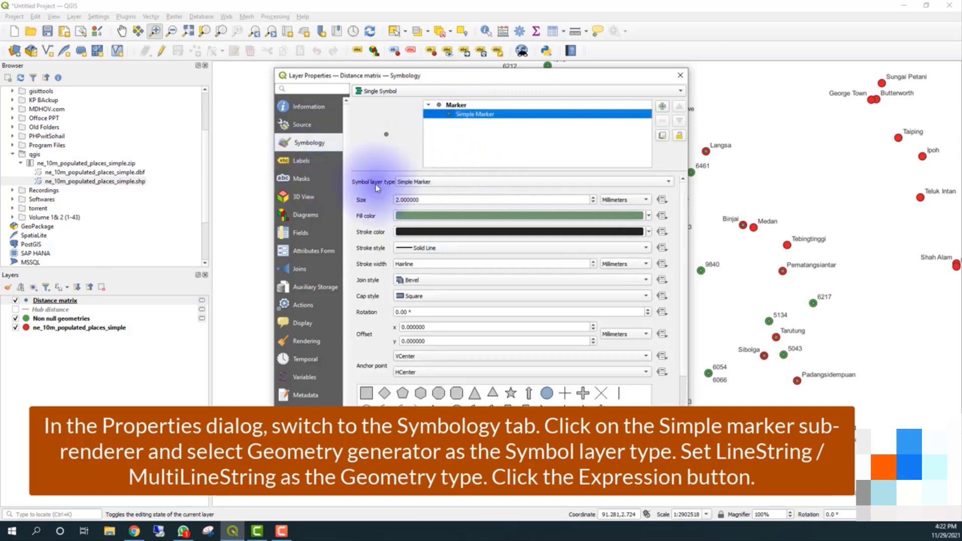
{"action": "left_click", "coordinate": [434, 182]}
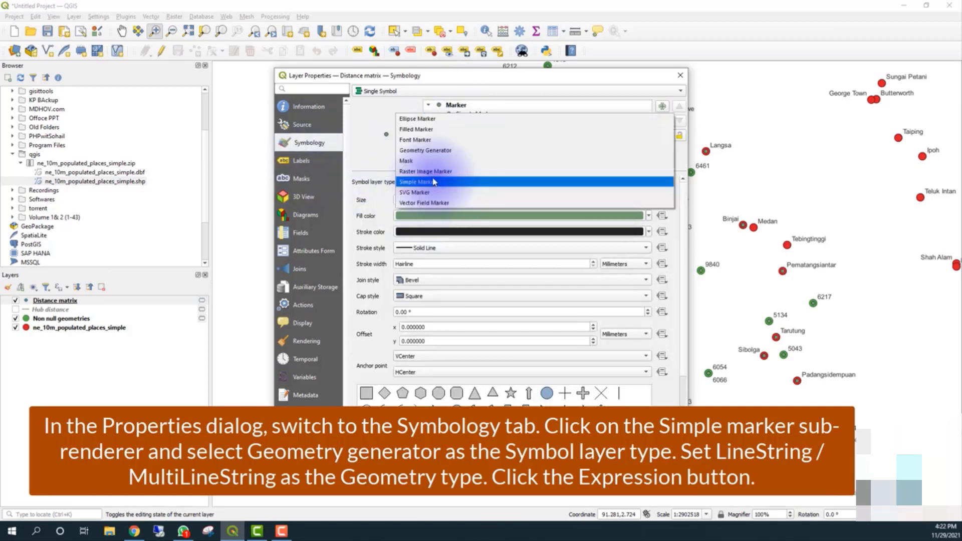
{"action": "left_click", "coordinate": [428, 151]}
{"action": "key", "text": "alt+Tab"}
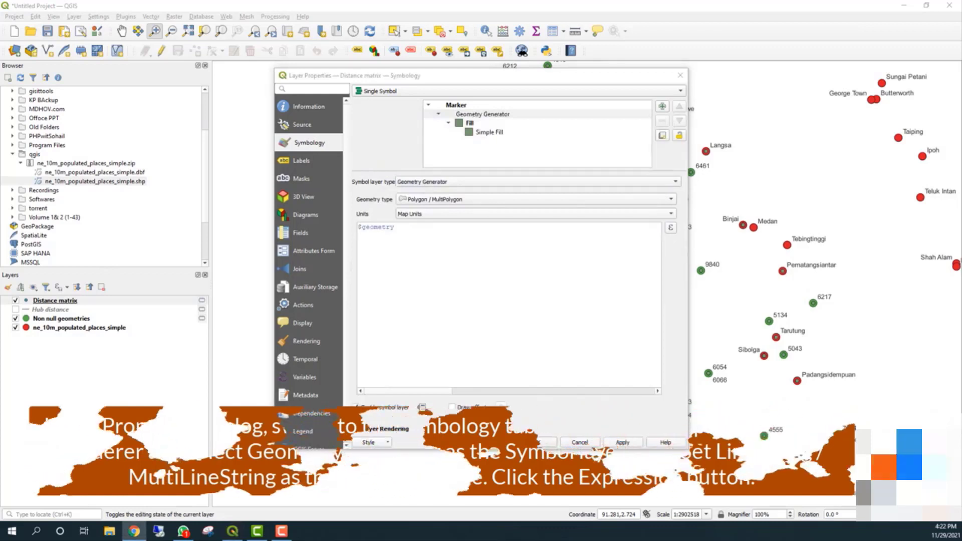
{"action": "left_click", "coordinate": [490, 200]}
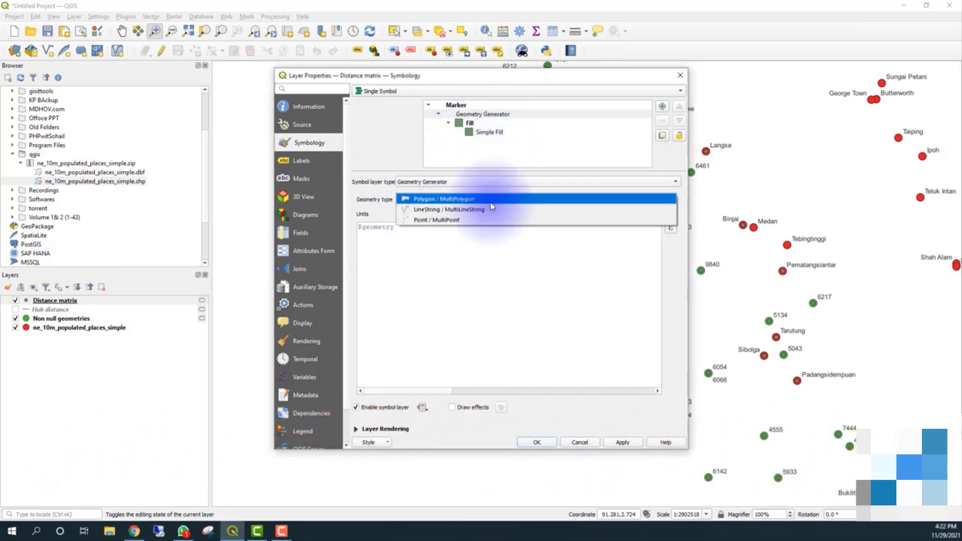
{"action": "left_click", "coordinate": [440, 210]}
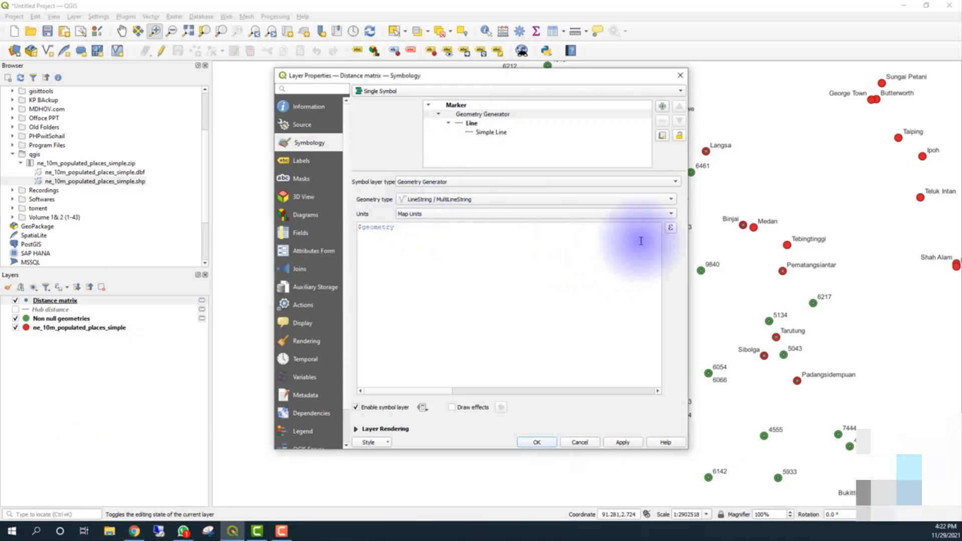
Step: Set the geometry generator expression to make_line(point_n($geometry, 1),point_n($geometry, 2)) and apply it to the Distance matrix layer
{"action": "left_click", "coordinate": [670, 229]}
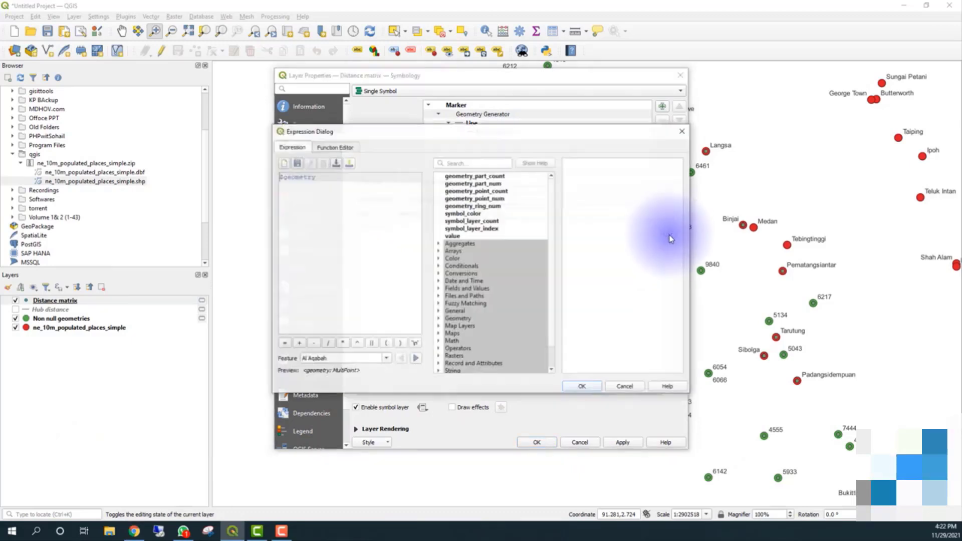
{"action": "left_click_drag", "start_coordinate": [335, 181], "coordinate": [255, 180]}
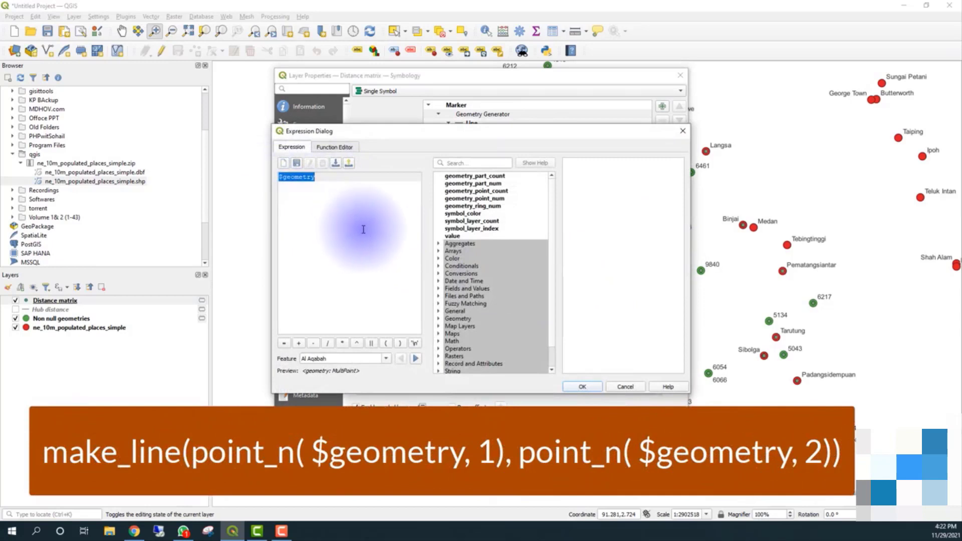
{"action": "type", "text": "m"}
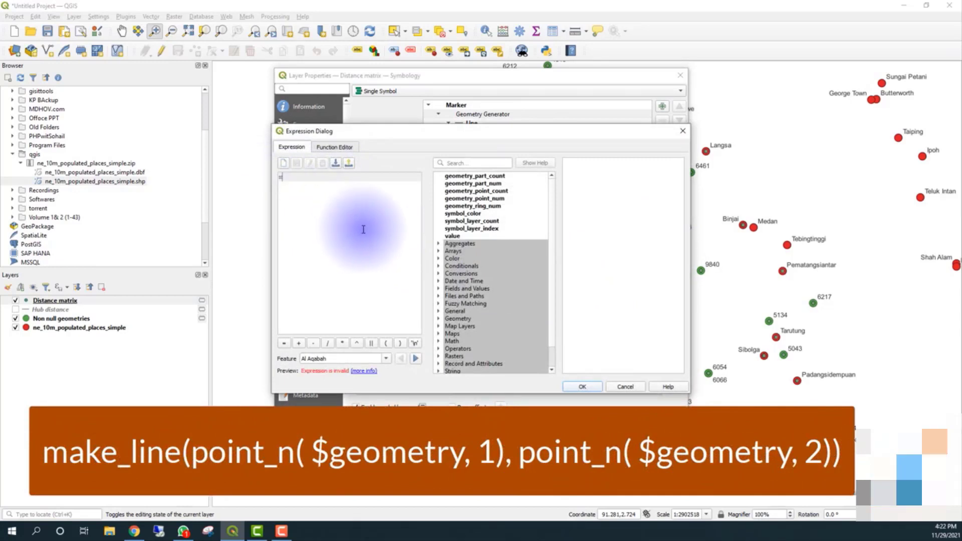
{"action": "type", "text": "ake_line"}
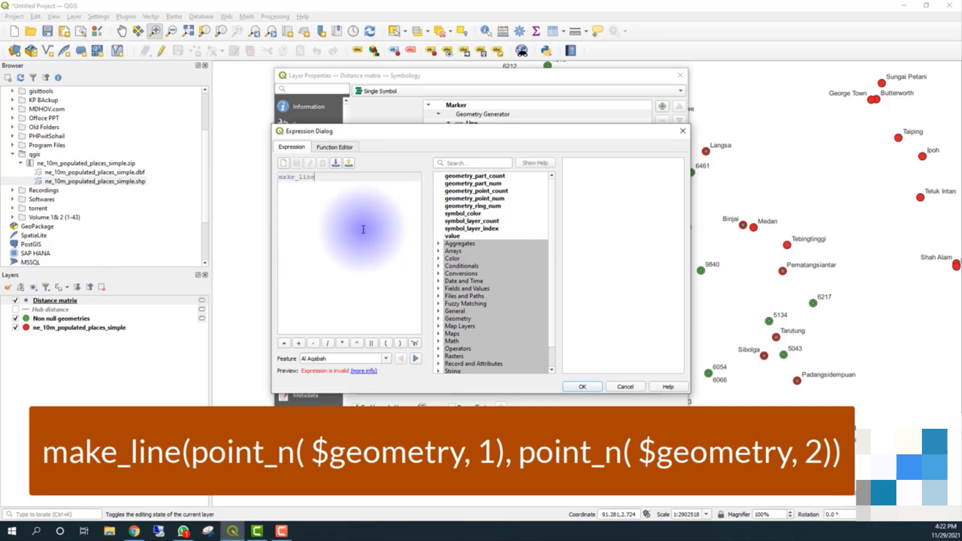
{"action": "type", "text": "()"}
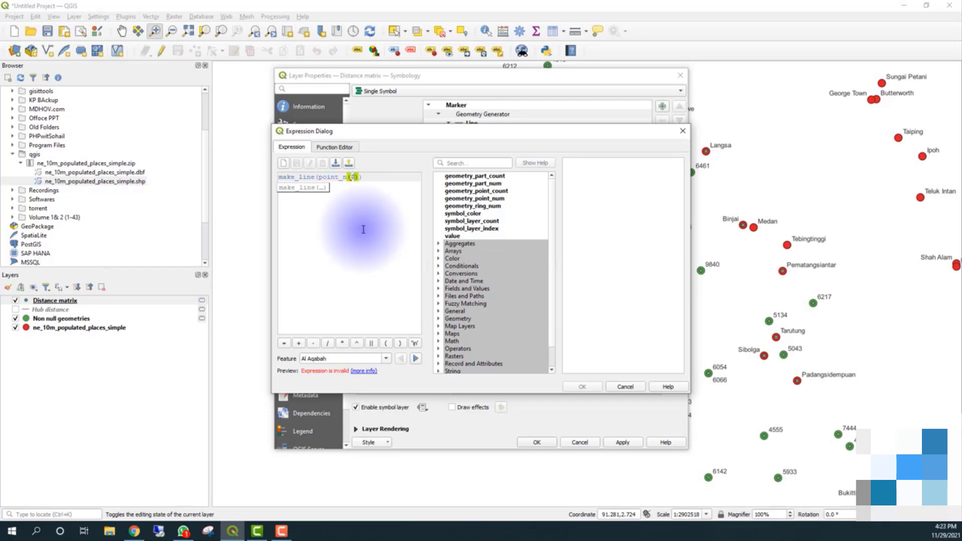
{"action": "type", "text": "geo"}
{"action": "type", "text": ", 1"}
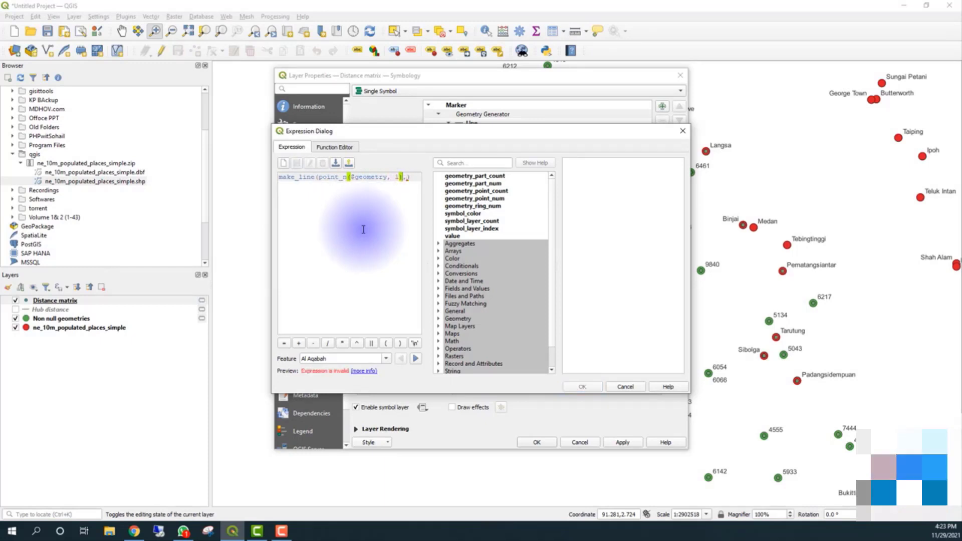
{"action": "key", "text": "shift+Left"}
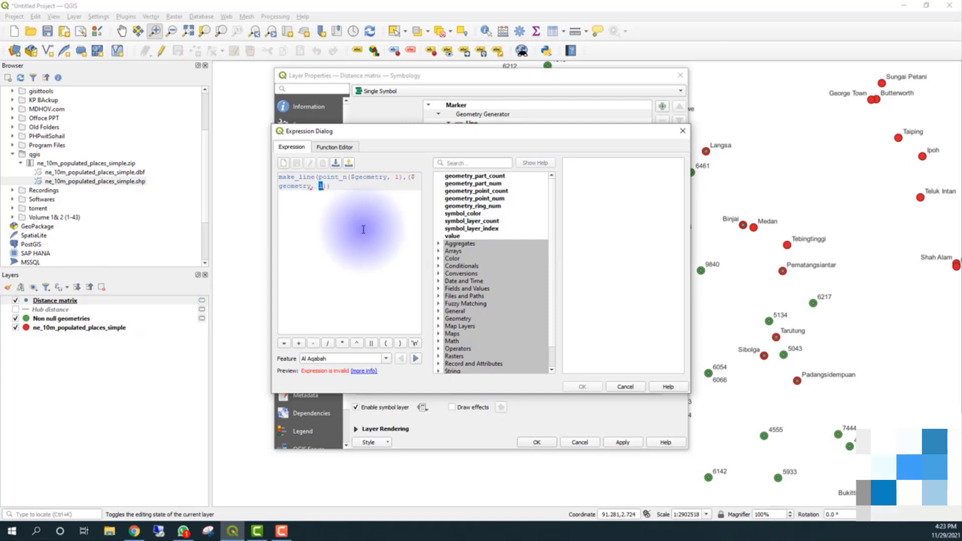
{"action": "key", "text": "ctrl+z"}
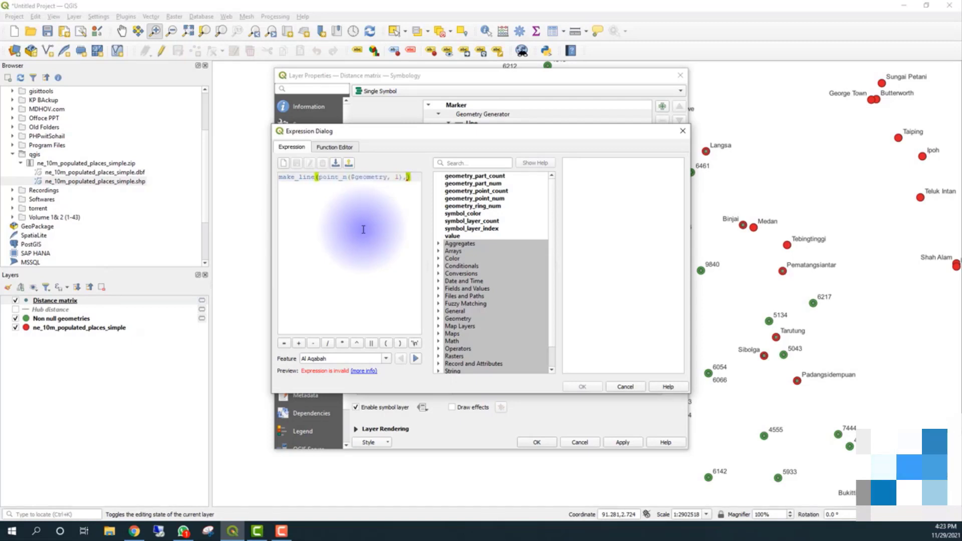
{"action": "type", "text": ")"}
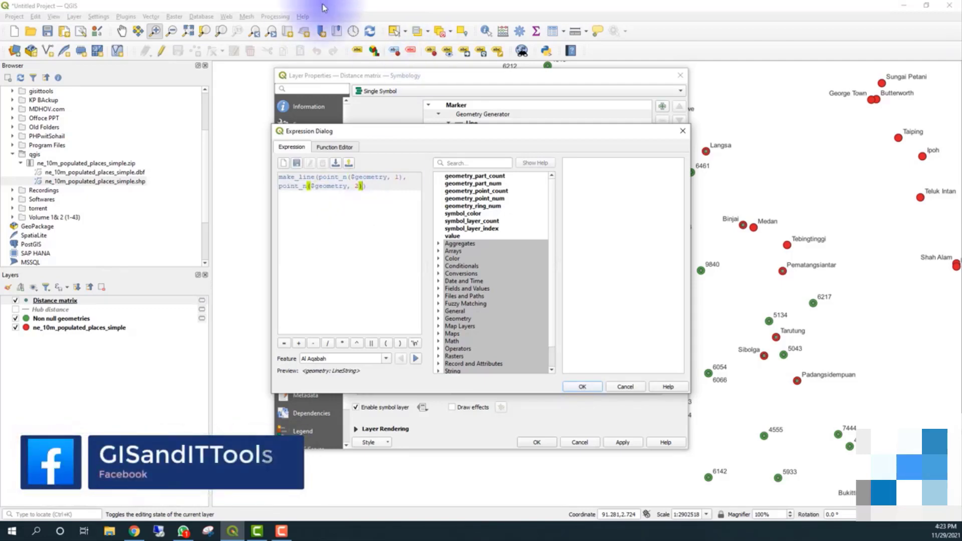
{"action": "left_click", "coordinate": [574, 387]}
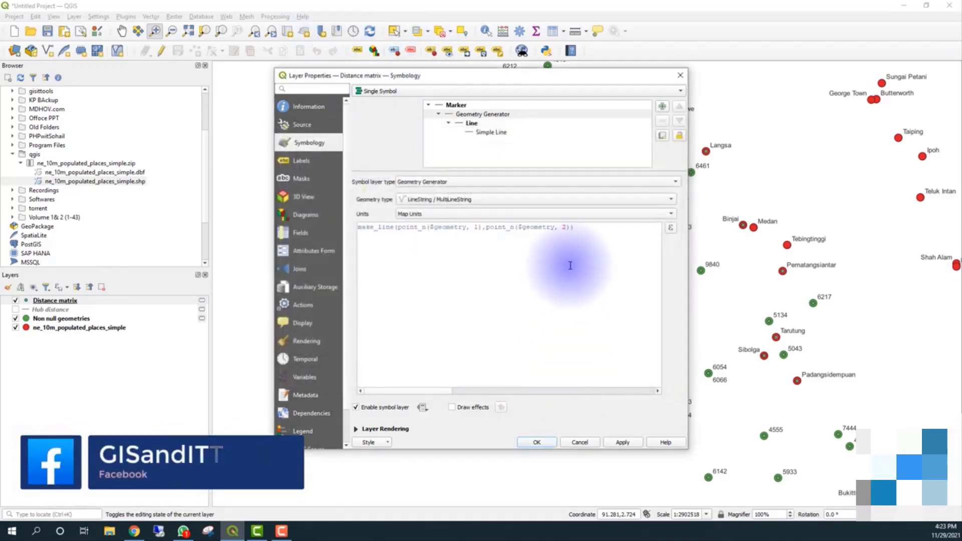
{"action": "left_click_drag", "start_coordinate": [582, 227], "coordinate": [297, 220]}
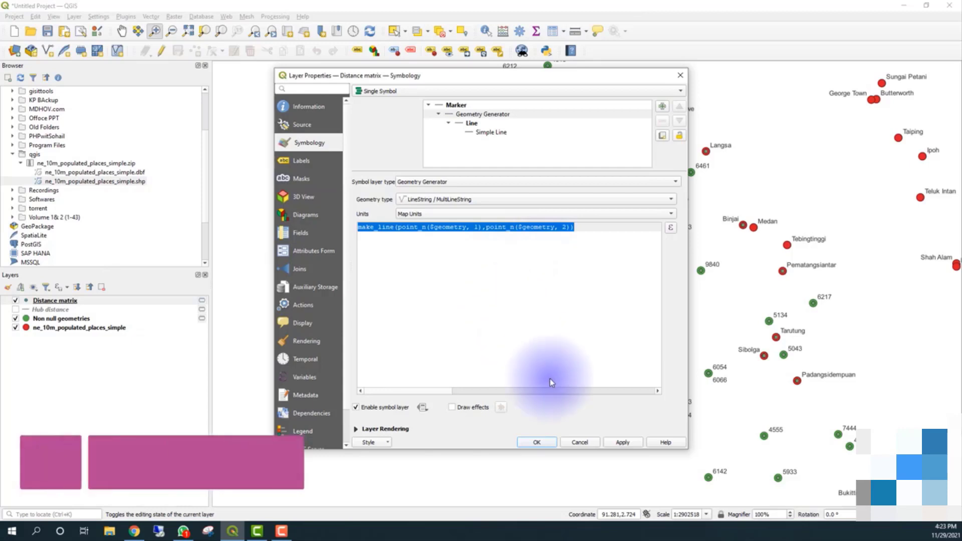
{"action": "left_click", "coordinate": [607, 442]}
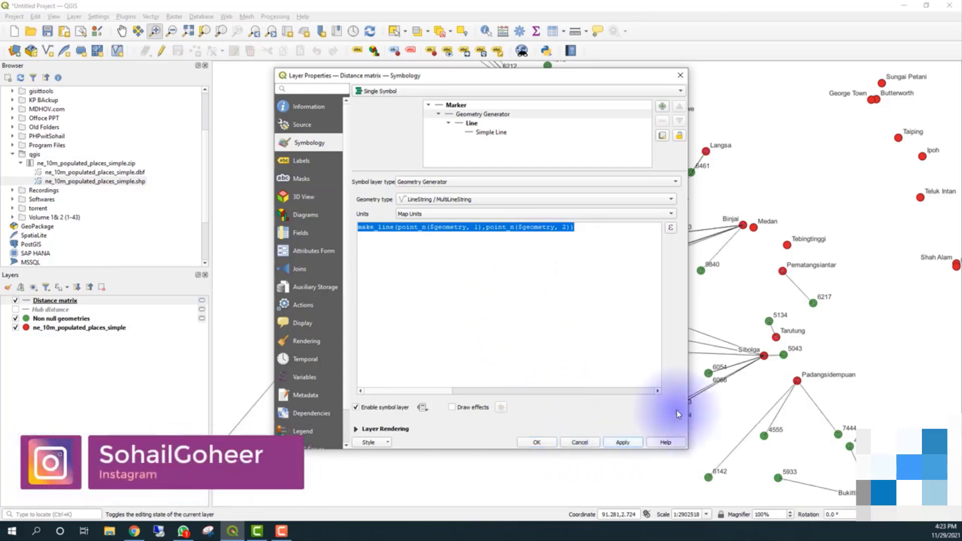
Step: Color the Distance matrix layer's simple line with the standard red and accept the layer properties
{"action": "left_click", "coordinate": [492, 133]}
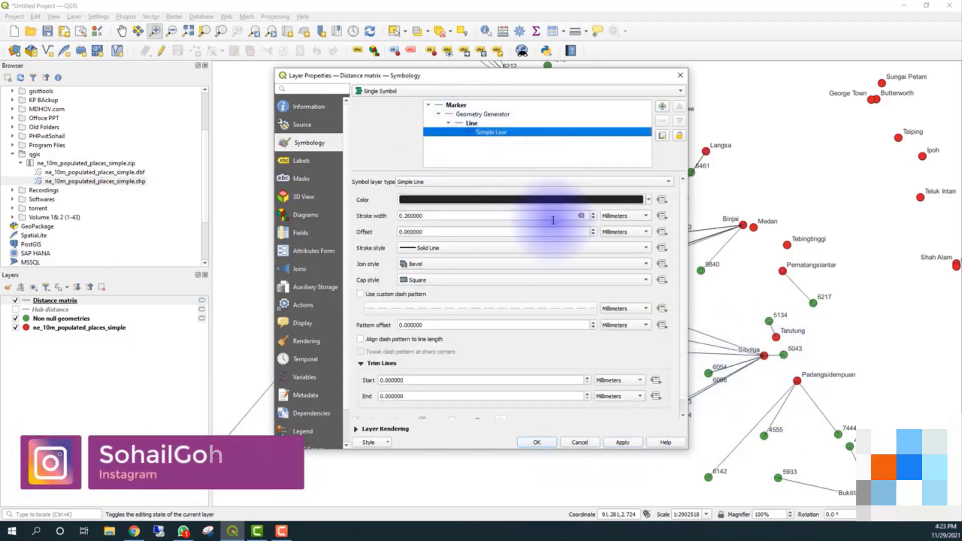
{"action": "left_click", "coordinate": [648, 199]}
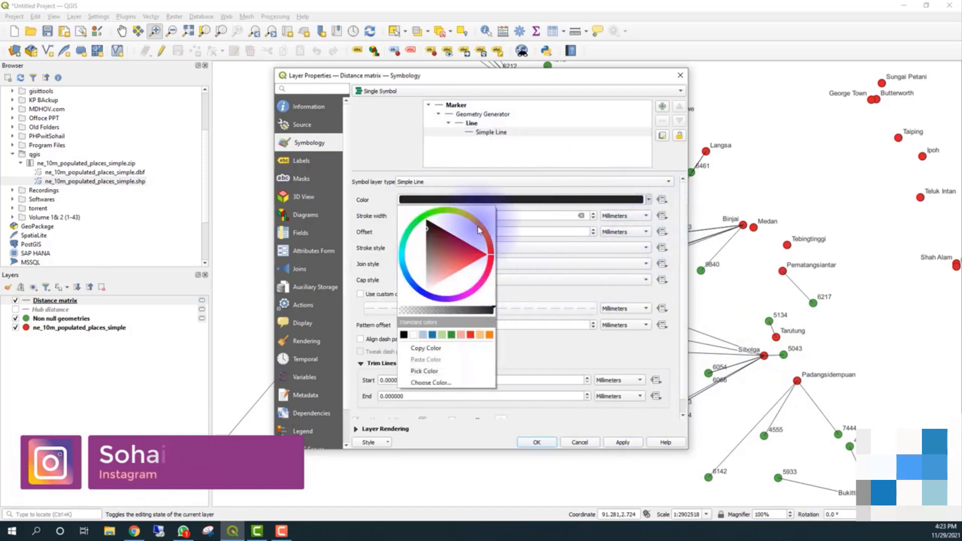
{"action": "left_click", "coordinate": [471, 334]}
{"action": "left_click", "coordinate": [621, 442]}
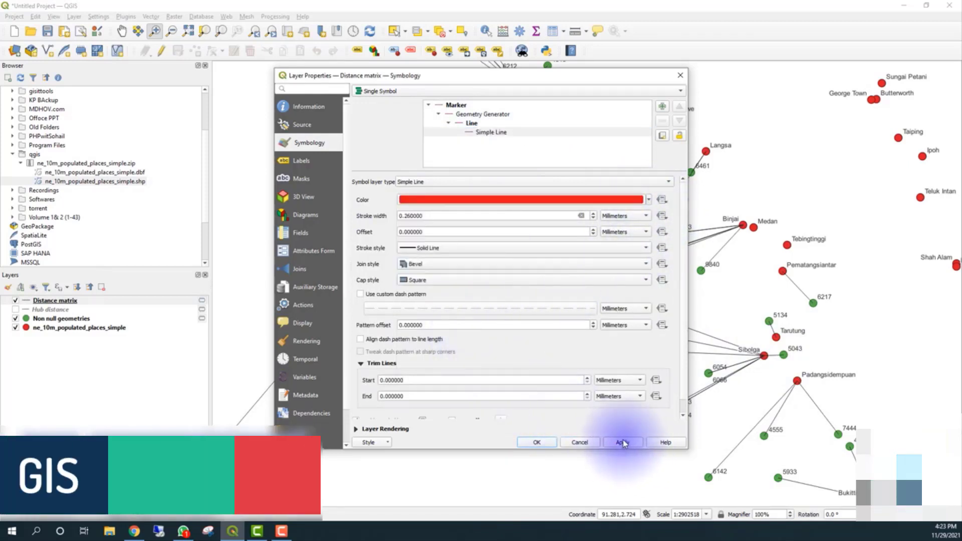
{"action": "left_click", "coordinate": [536, 442]}
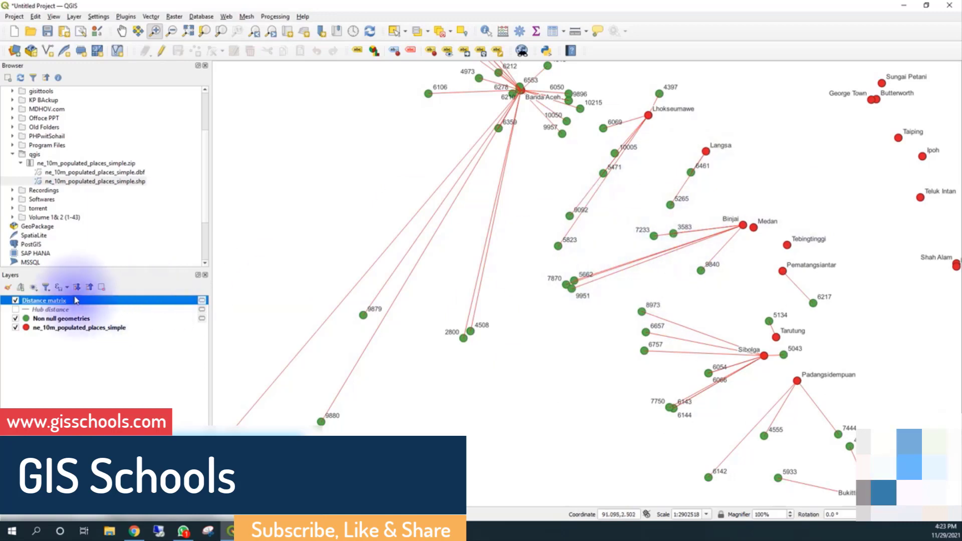
Step: Label the Distance matrix layer with single labels based on the Distance field
{"action": "right_click", "coordinate": [43, 302]}
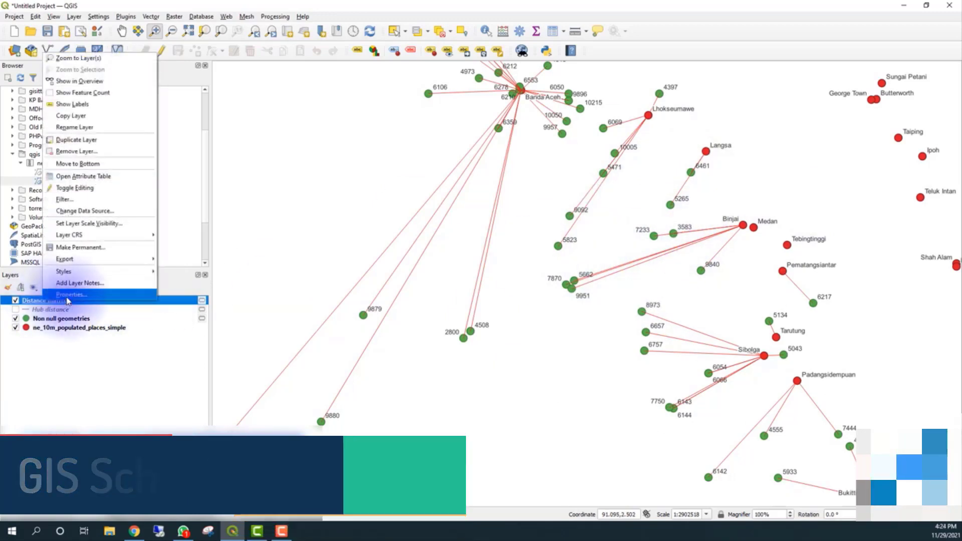
{"action": "left_click", "coordinate": [66, 296]}
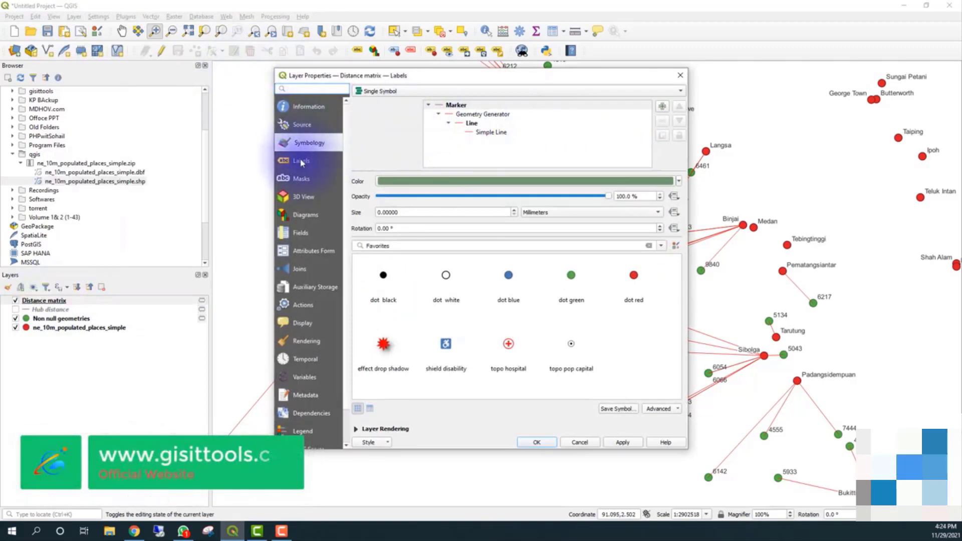
{"action": "left_click", "coordinate": [313, 160]}
{"action": "left_click", "coordinate": [440, 91]}
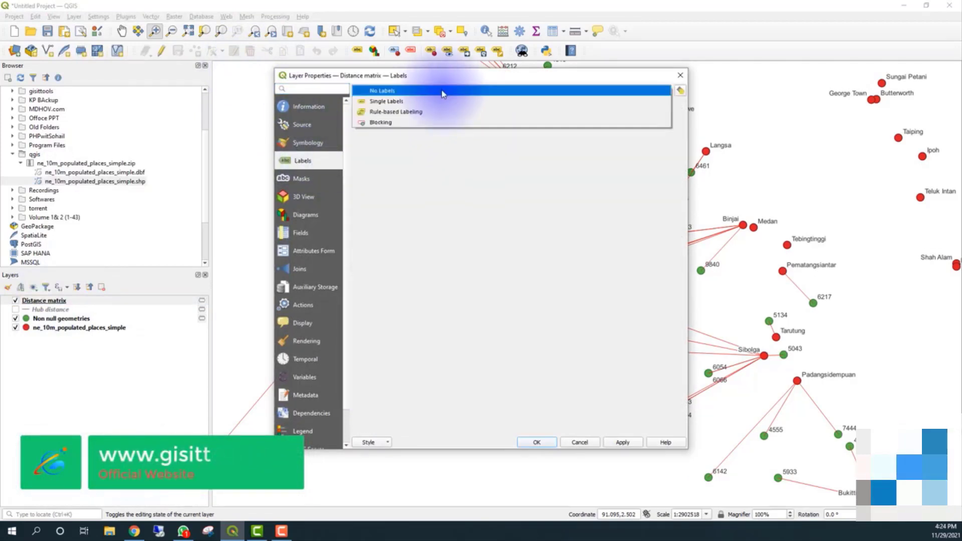
{"action": "left_click", "coordinate": [438, 102]}
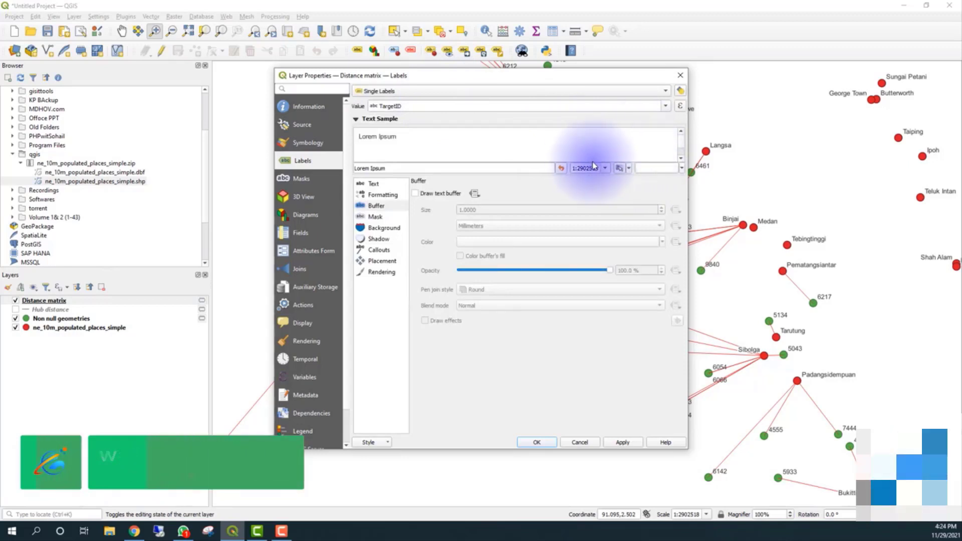
{"action": "left_click", "coordinate": [666, 106]}
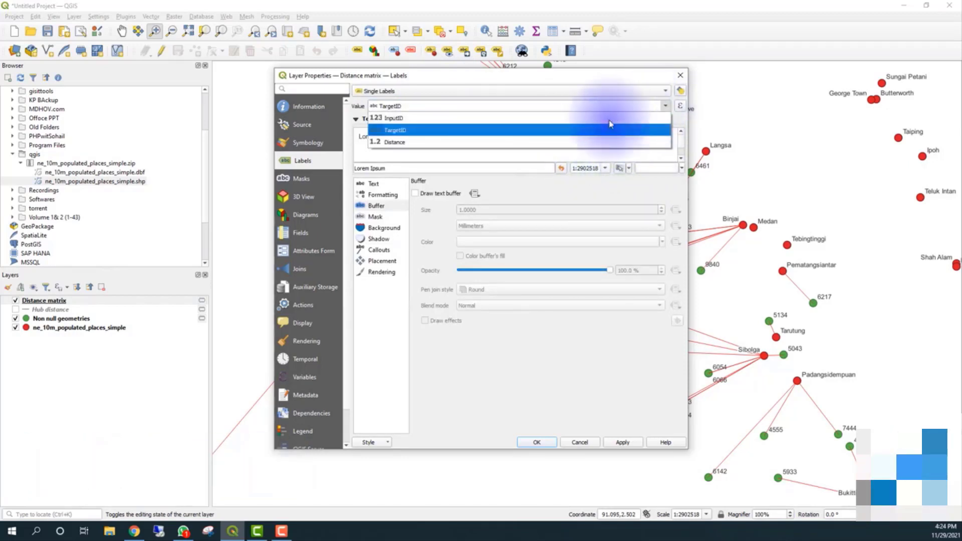
{"action": "left_click", "coordinate": [548, 144]}
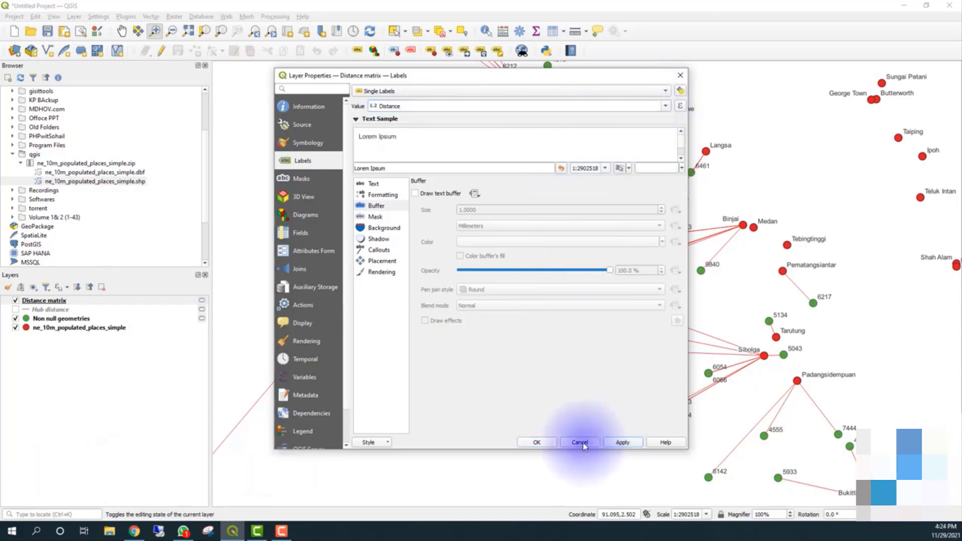
{"action": "left_click", "coordinate": [536, 442]}
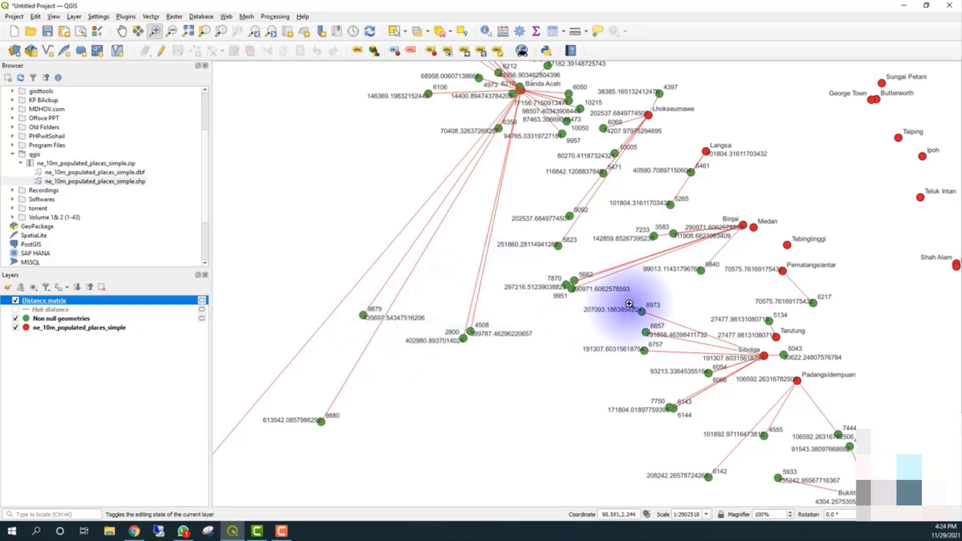
Step: Examine the distance labels and connecting lines across the wider region around Sumatra and Java
{"action": "scroll", "coordinate": [631, 299], "scroll_direction": "down", "scroll_amount": 2}
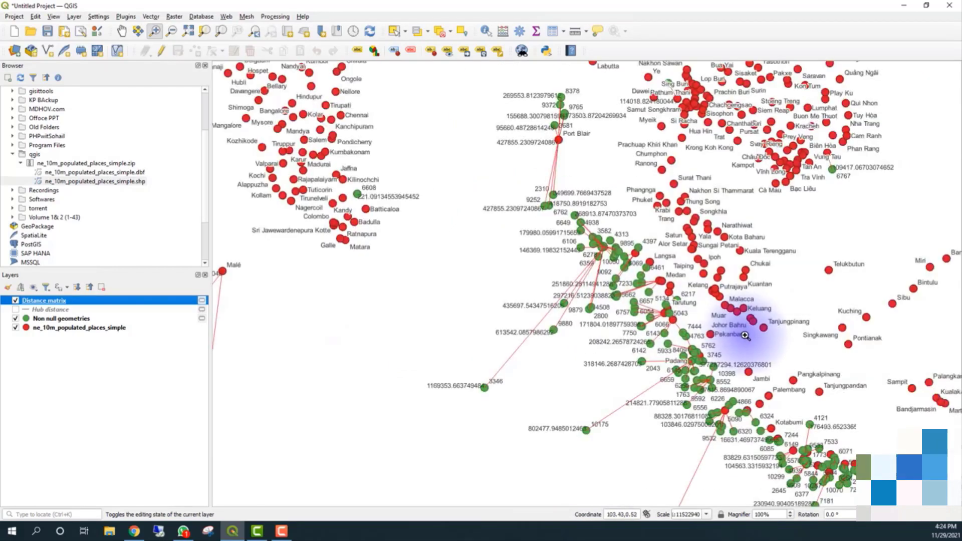
{"action": "left_click", "coordinate": [122, 31]}
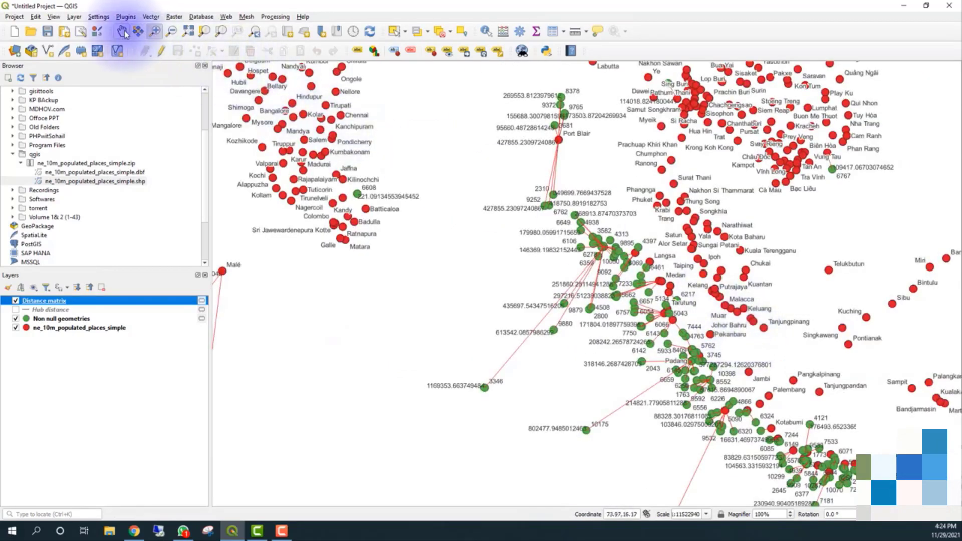
{"action": "left_click_drag", "start_coordinate": [542, 269], "coordinate": [322, 172]}
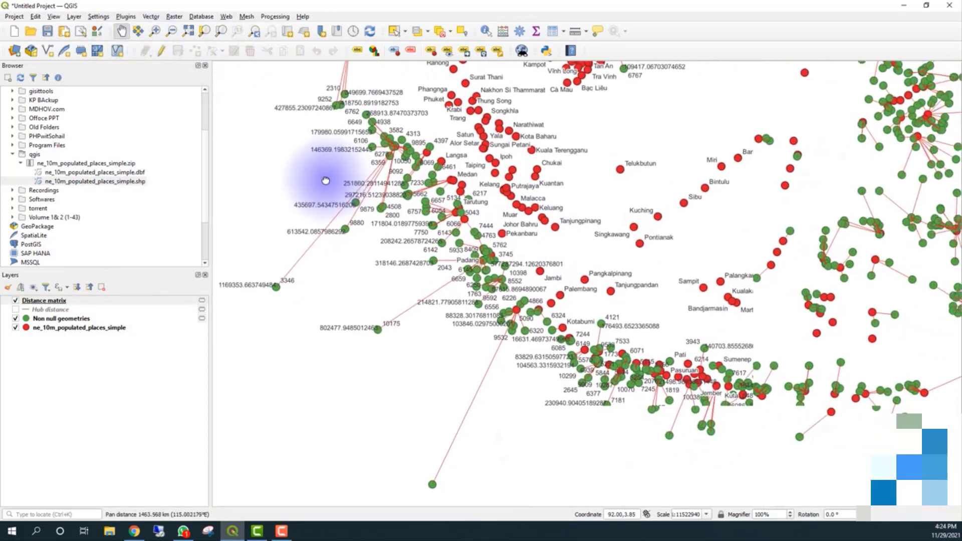